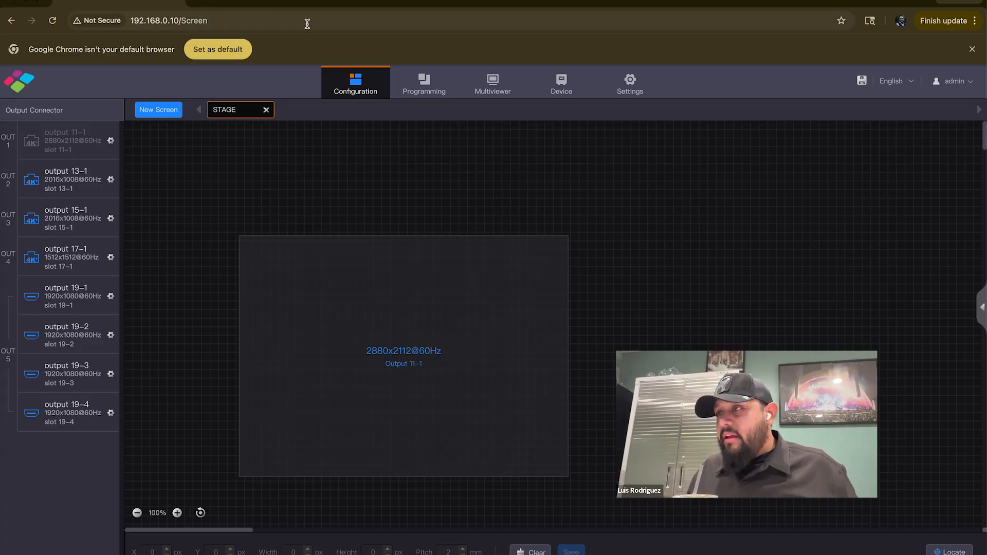
# Log out and sign back in with the admin account name and password, saving the login in the browser
pyautogui.click(948, 84)
pyautogui.click(940, 101)
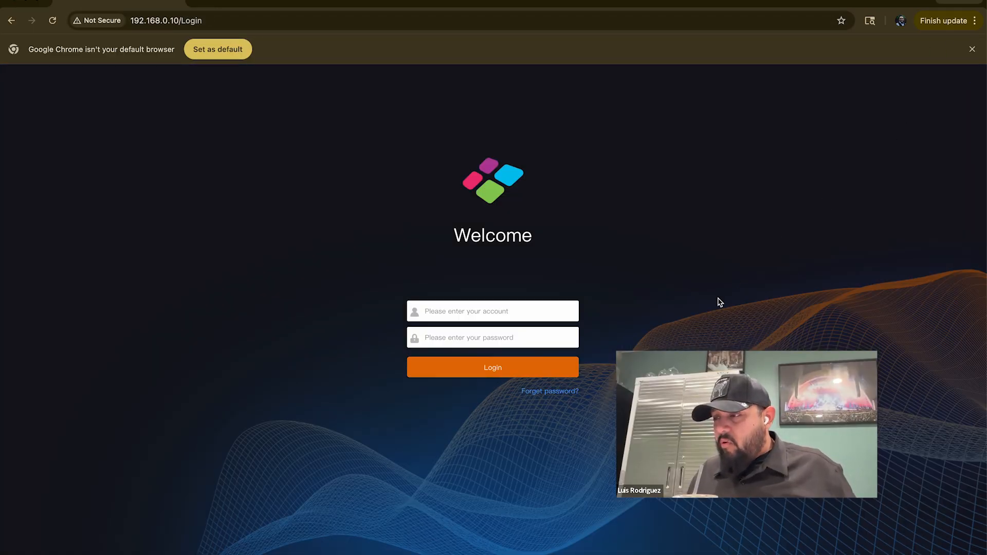
pyautogui.write('admin')
pyautogui.press('Tab')
pyautogui.write('admin')
pyautogui.press('Return')
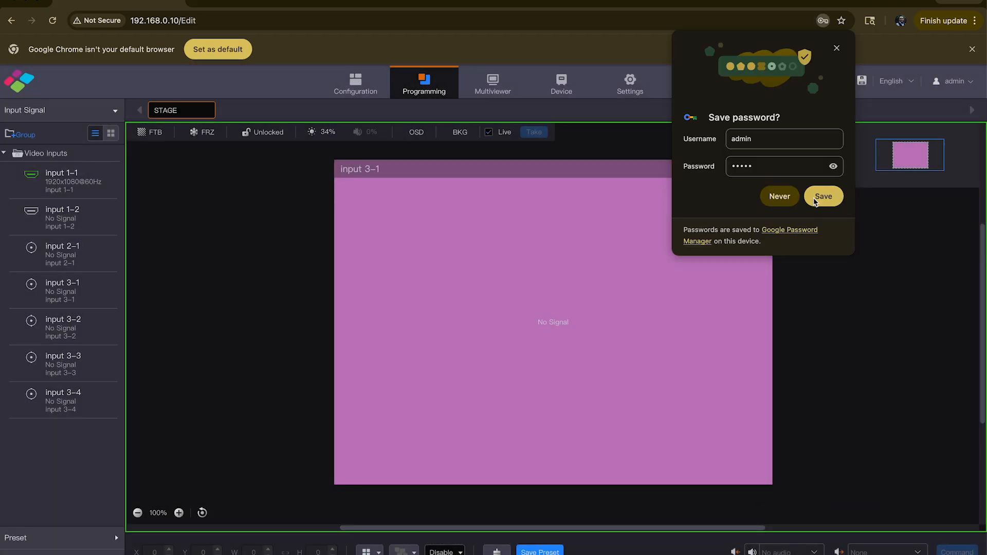
pyautogui.click(823, 196)
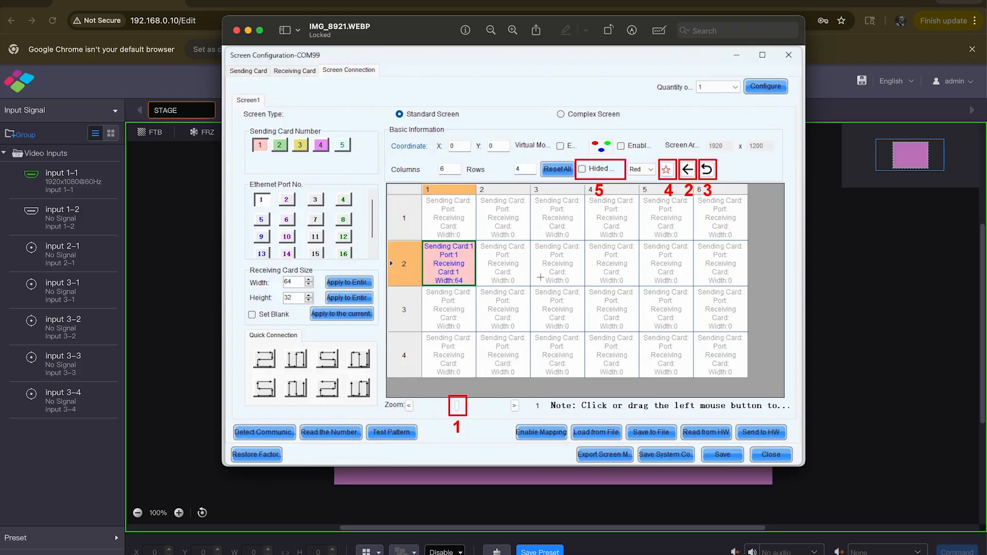
# Examine the sending card numbers in the Screen Connection reference image IMG_8921.WEBP
pyautogui.moveTo(411, 36); pyautogui.dragTo(420, 67)
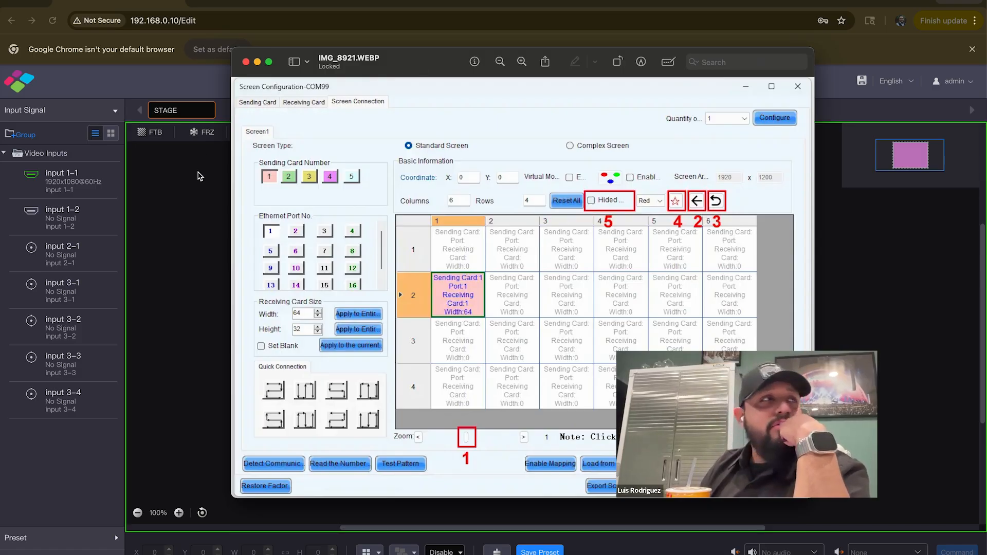
pyautogui.click(199, 172)
pyautogui.moveTo(0, 1); pyautogui.dragTo(440, 2)
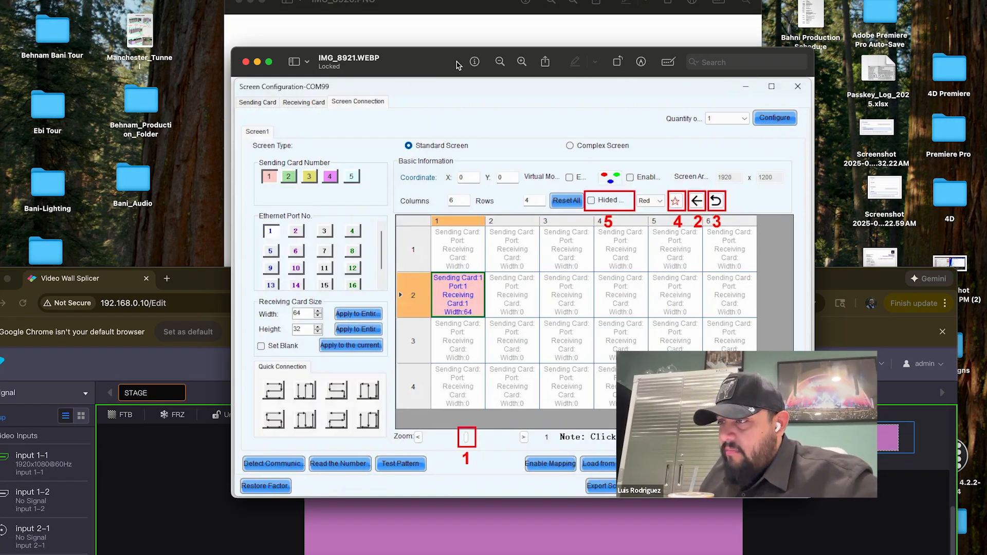
pyautogui.moveTo(459, 65); pyautogui.dragTo(502, 80)
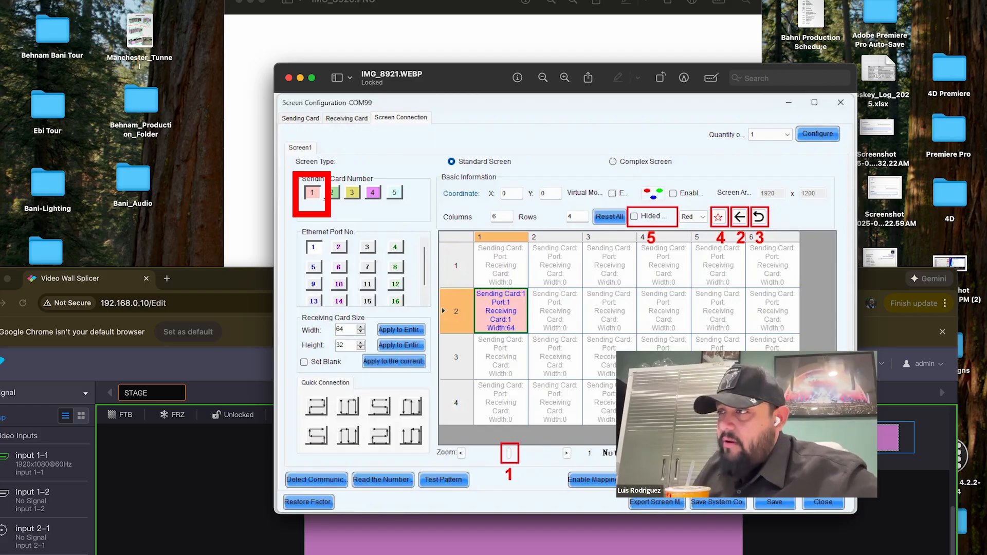
pyautogui.moveTo(450, 68); pyautogui.dragTo(0, 39)
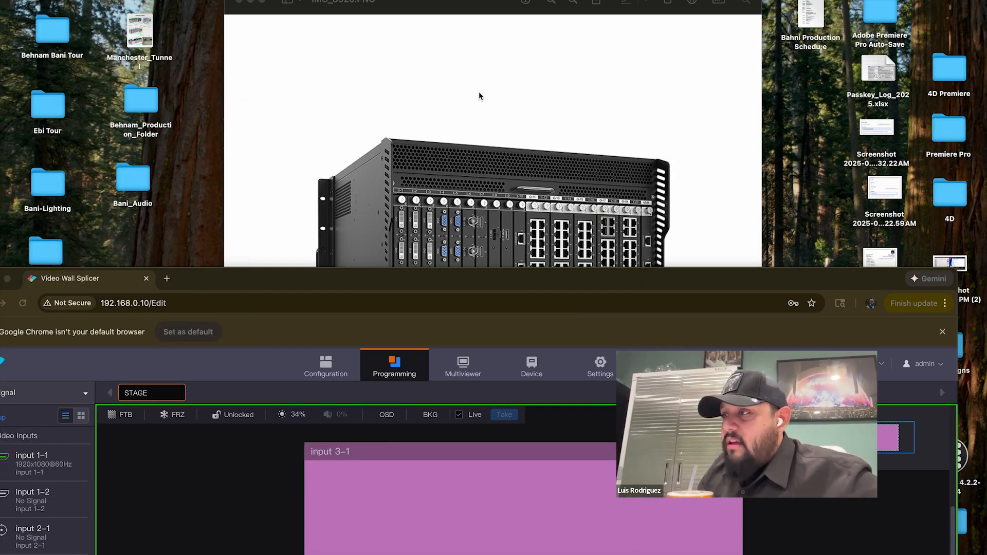
# Examine the output card slots in the processor chassis image IMG_8920.PNG and return to the Video Wall Splicer page
pyautogui.click(486, 5)
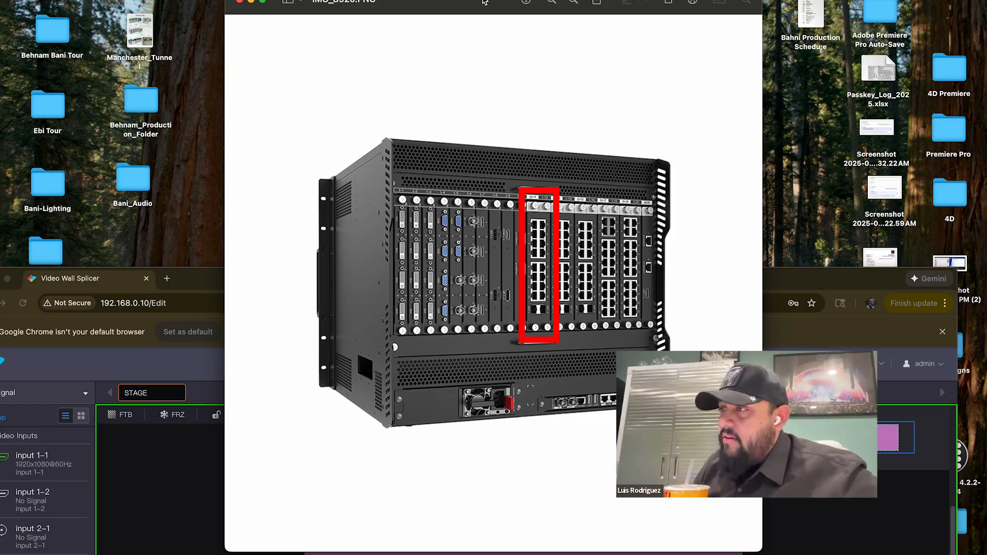
pyautogui.moveTo(485, 2); pyautogui.dragTo(0, 8)
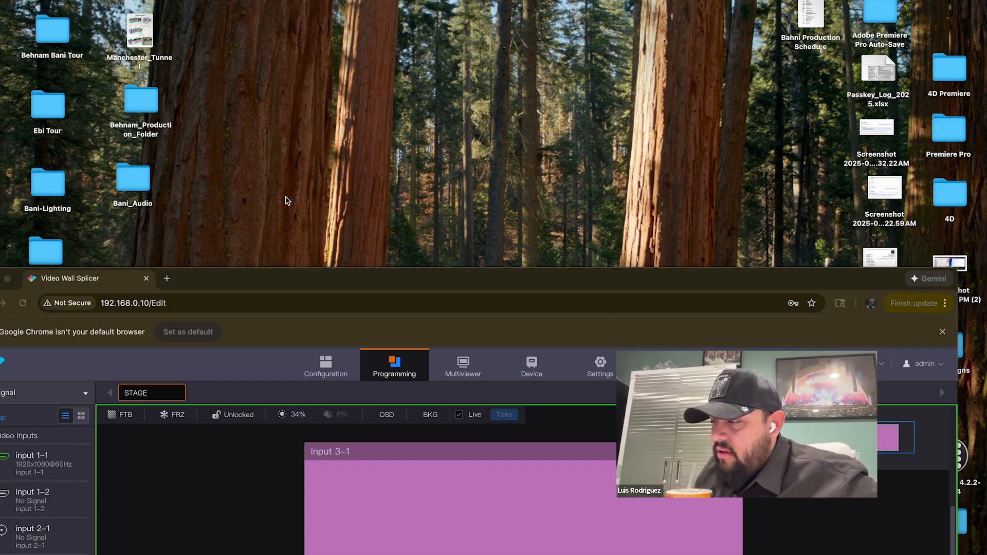
pyautogui.moveTo(368, 285); pyautogui.dragTo(397, 3)
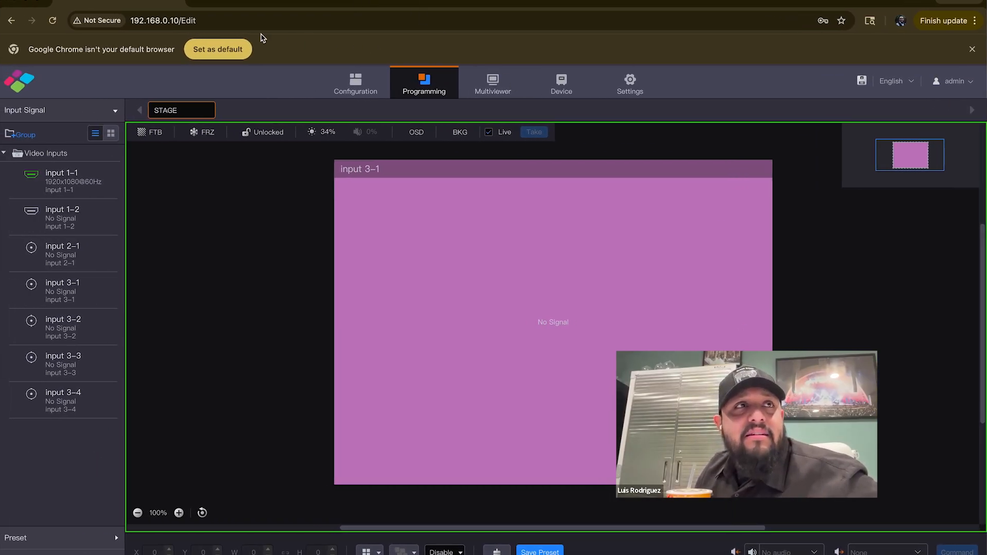
# Open EDID Management and view the resolution lists of the input and output connectors
pyautogui.moveTo(0, 1); pyautogui.dragTo(403, 2)
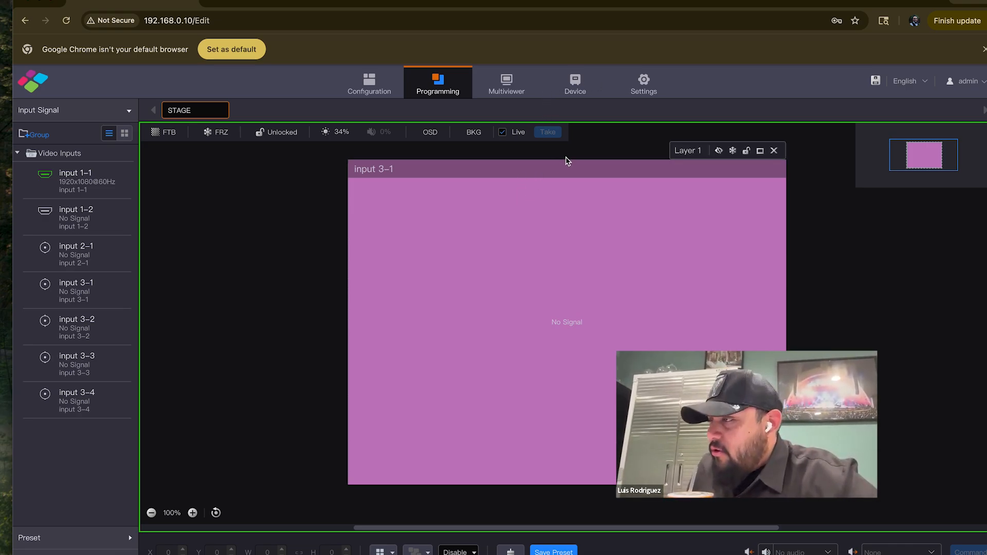
pyautogui.click(648, 82)
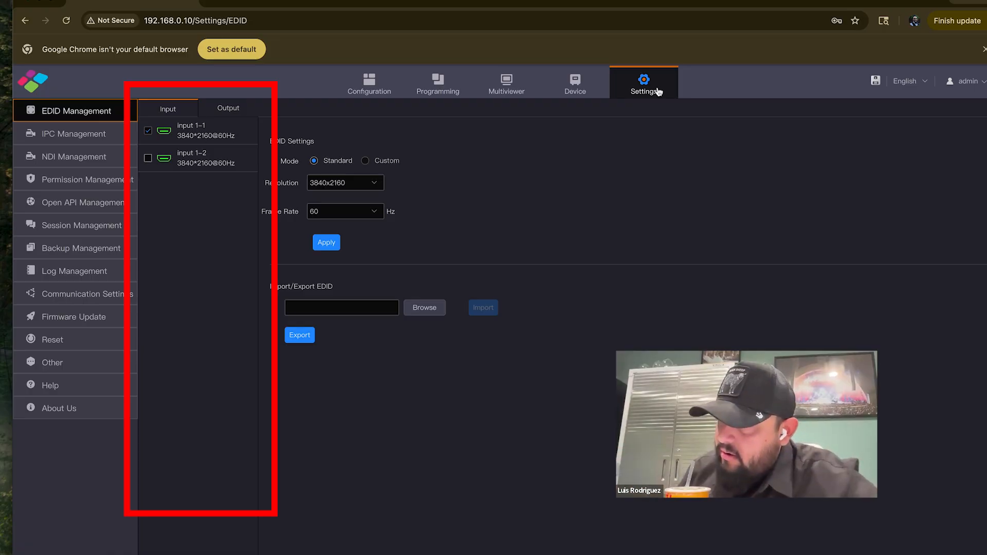
pyautogui.click(231, 108)
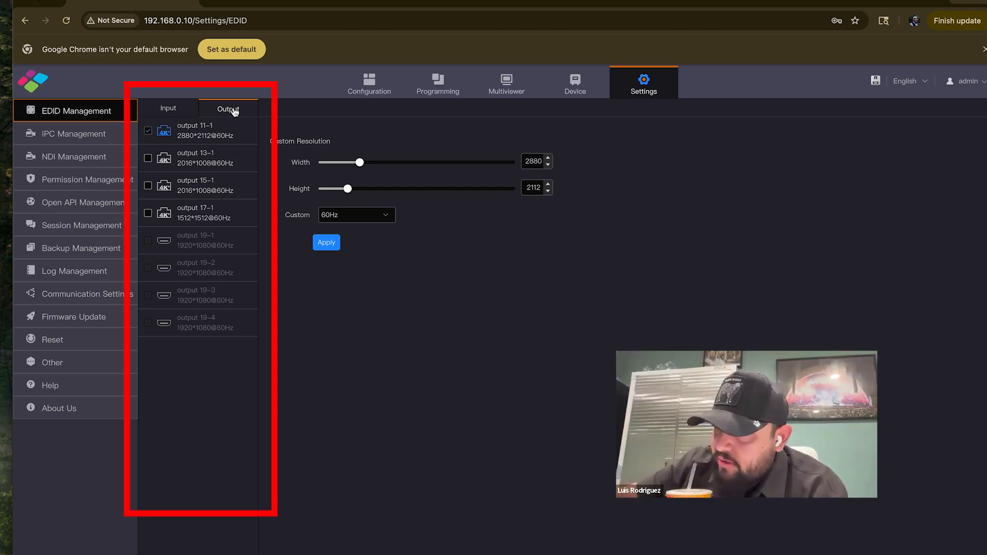
# Open the screen configuration and view the STAGE layout with its output connectors
pyautogui.click(371, 81)
pyautogui.click(446, 85)
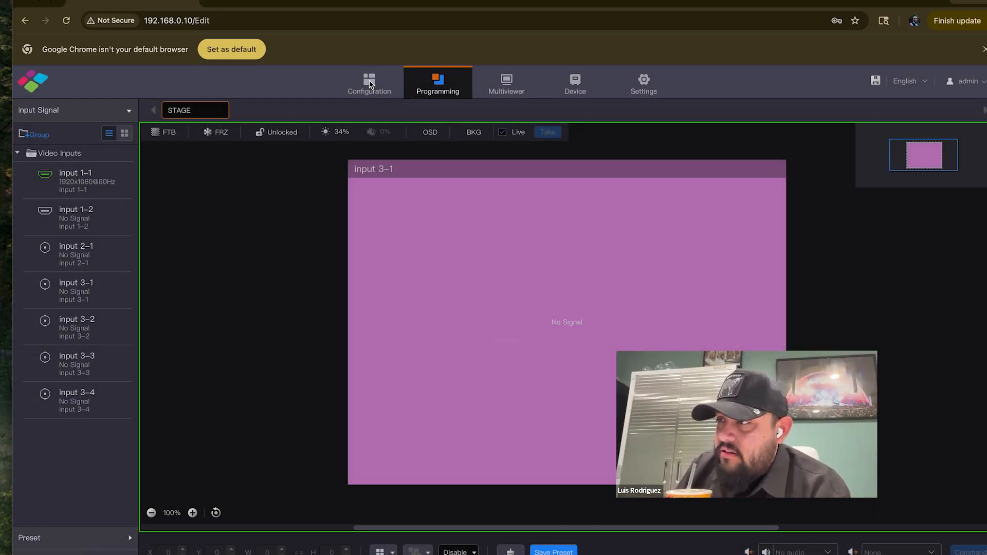
pyautogui.click(370, 84)
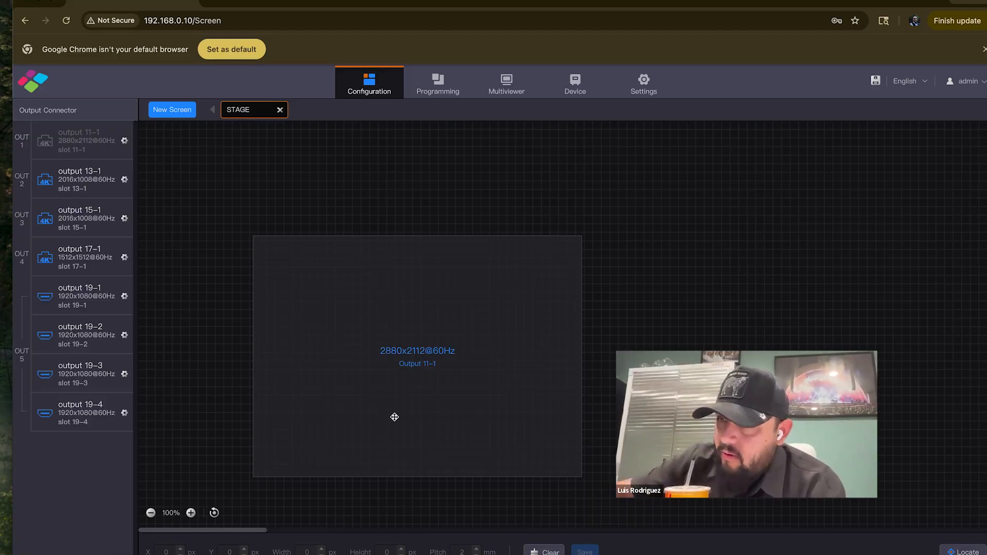
pyautogui.scroll(-1, 395, 380)
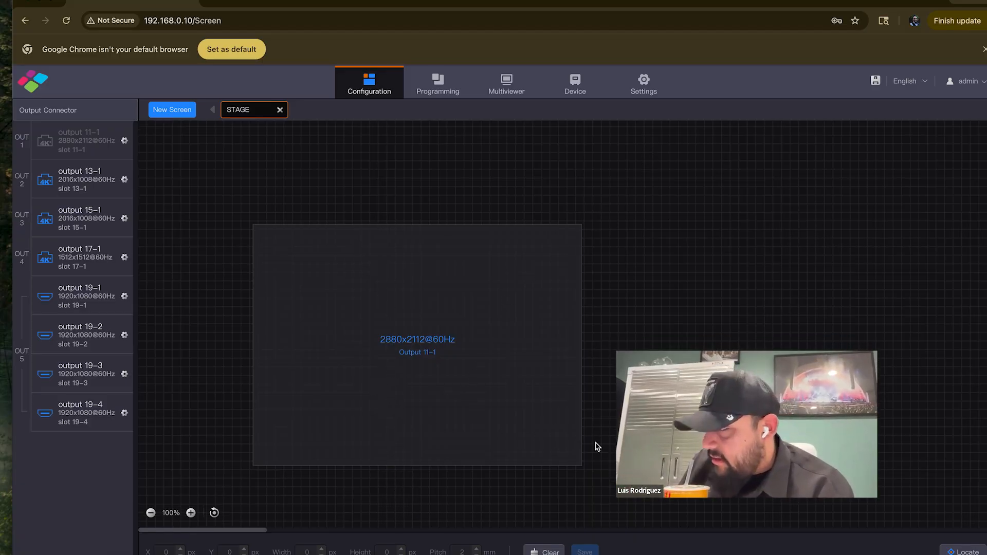
# Compare the output connectors with the output cards in the chassis image IMG_8920.PNG and return to the browser
pyautogui.moveTo(783, 4); pyautogui.dragTo(698, 497)
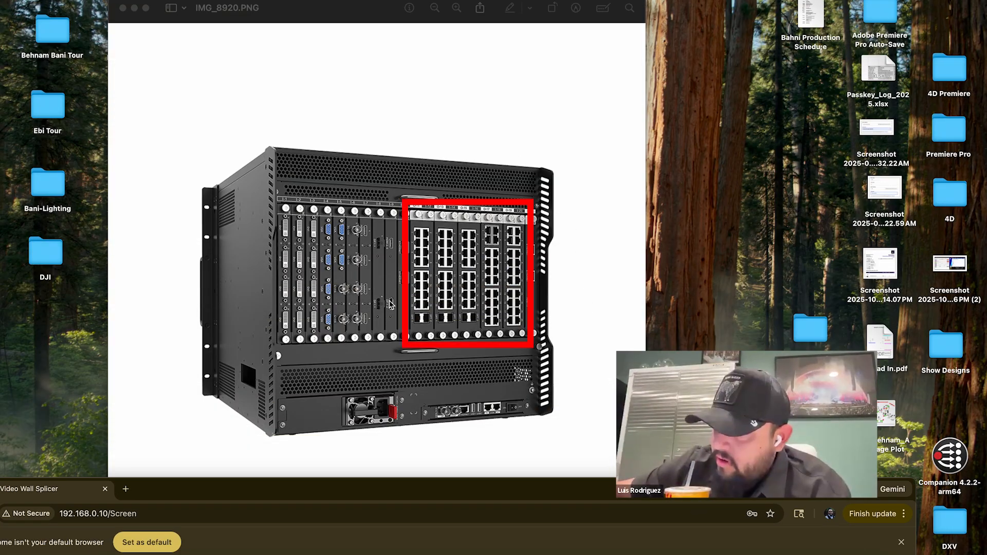
pyautogui.moveTo(339, 13)
pyautogui.mouseDown()
pyautogui.moveTo(257, 27)
pyautogui.moveTo(0, 0)
pyautogui.mouseUp()
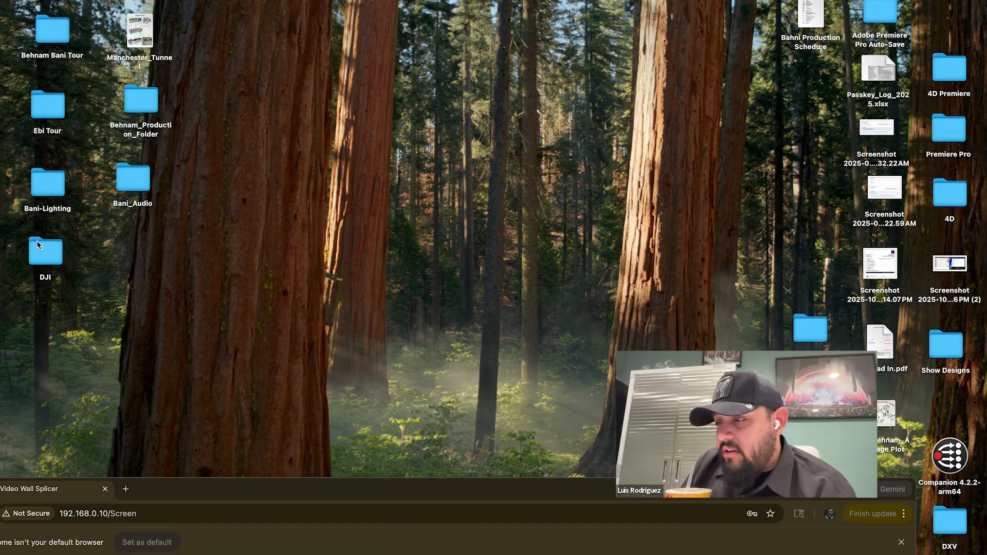
pyautogui.moveTo(293, 480)
pyautogui.mouseDown()
pyautogui.moveTo(308, 40)
pyautogui.moveTo(340, 2)
pyautogui.mouseUp()
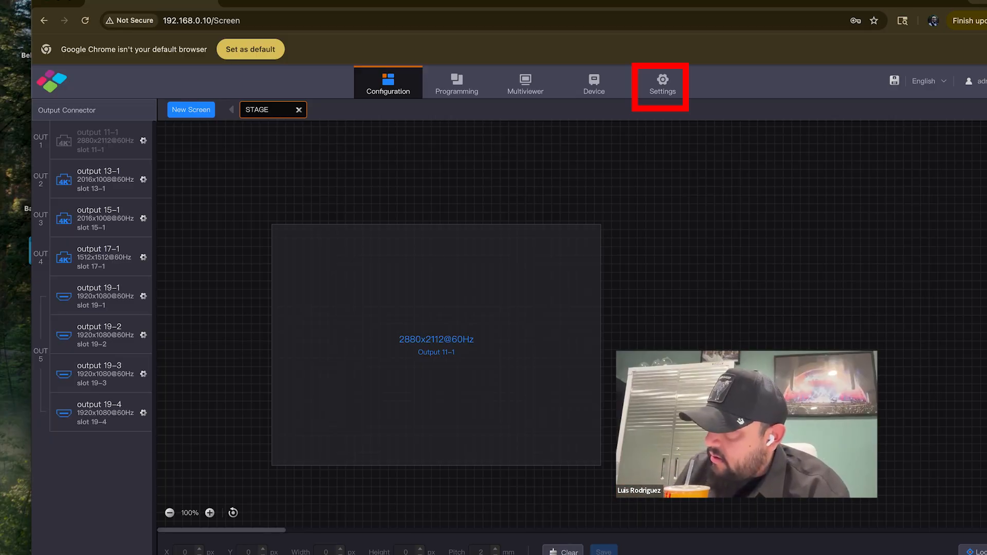
# Open the output EDID settings and make output 15-1 the only selected output
pyautogui.click(663, 82)
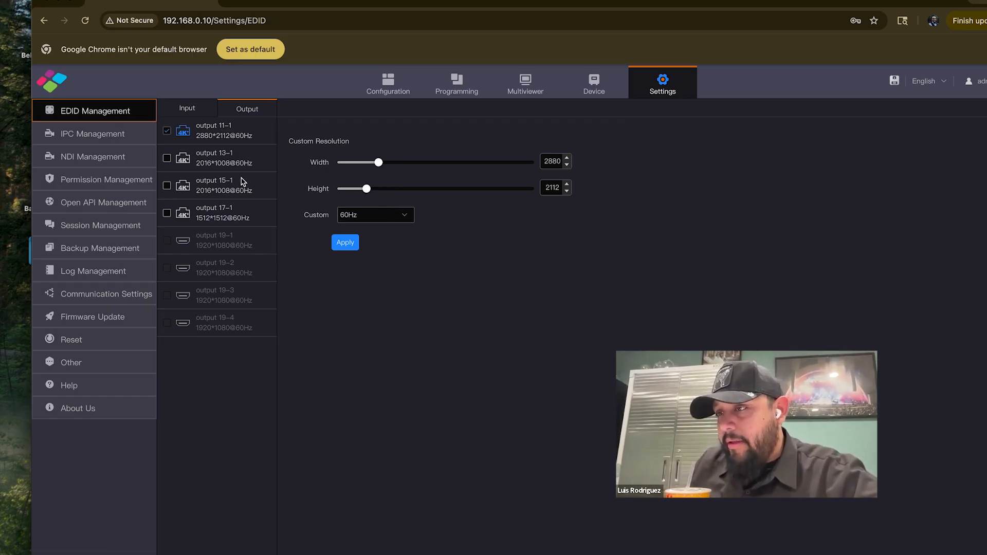
pyautogui.click(170, 161)
pyautogui.click(167, 131)
pyautogui.click(168, 186)
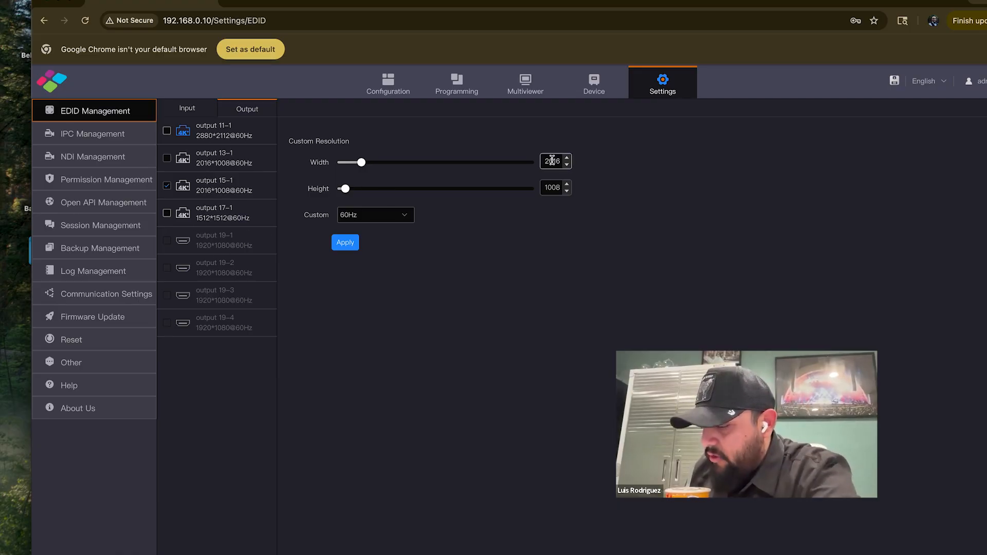
# Enter a custom resolution of 1000 × 1000 for output 15-1 without applying it, and switch the selection to output 11-1
pyautogui.moveTo(544, 161); pyautogui.dragTo(580, 163)
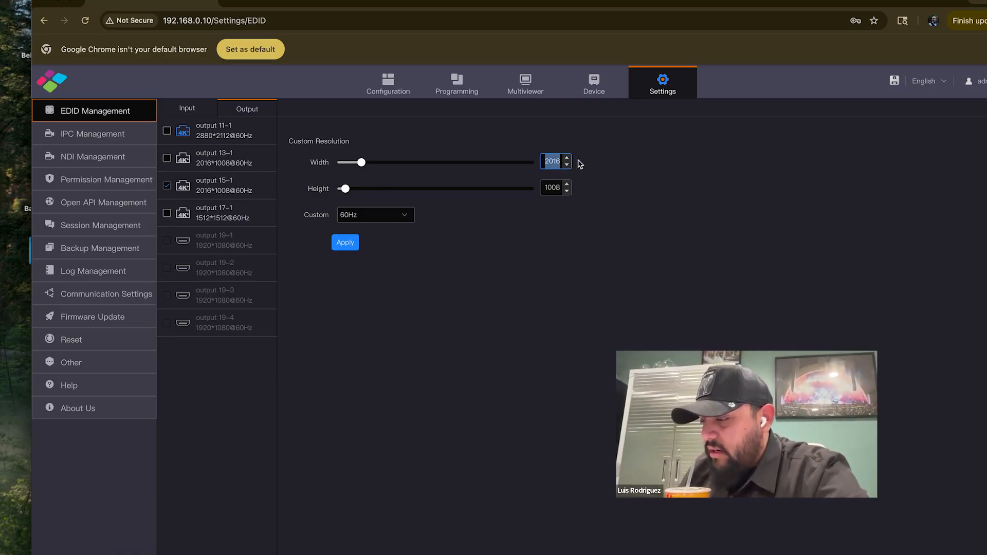
pyautogui.write('1000')
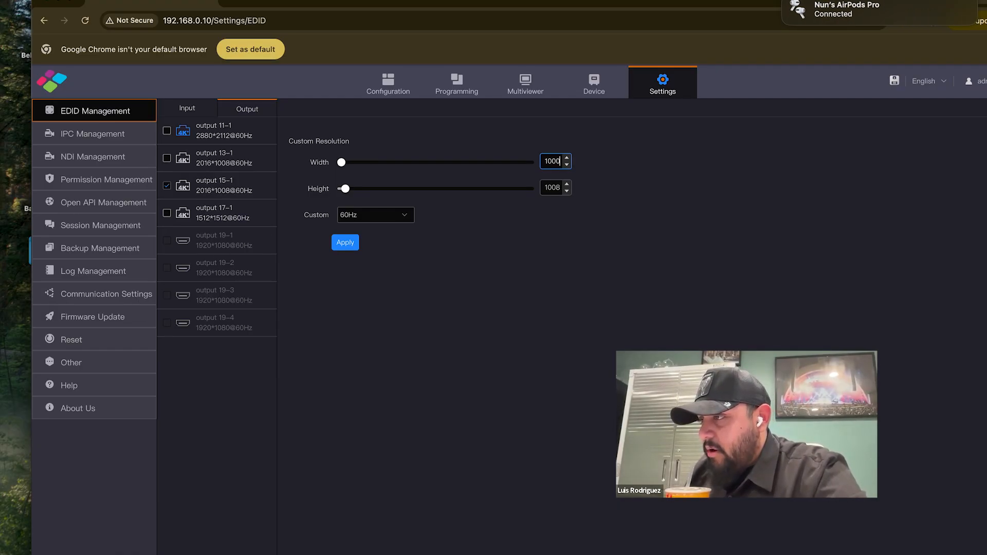
pyautogui.moveTo(545, 188); pyautogui.dragTo(564, 188)
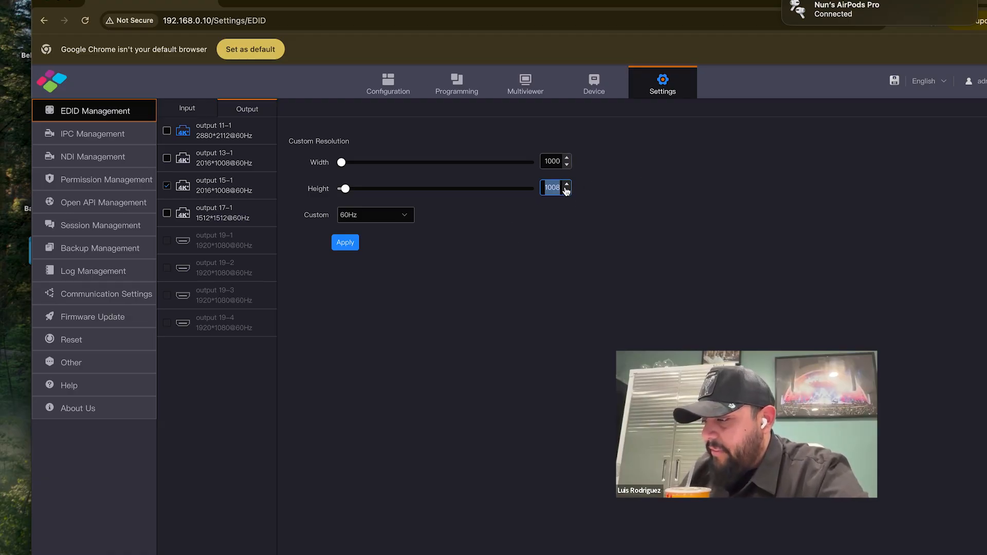
pyautogui.write('1000')
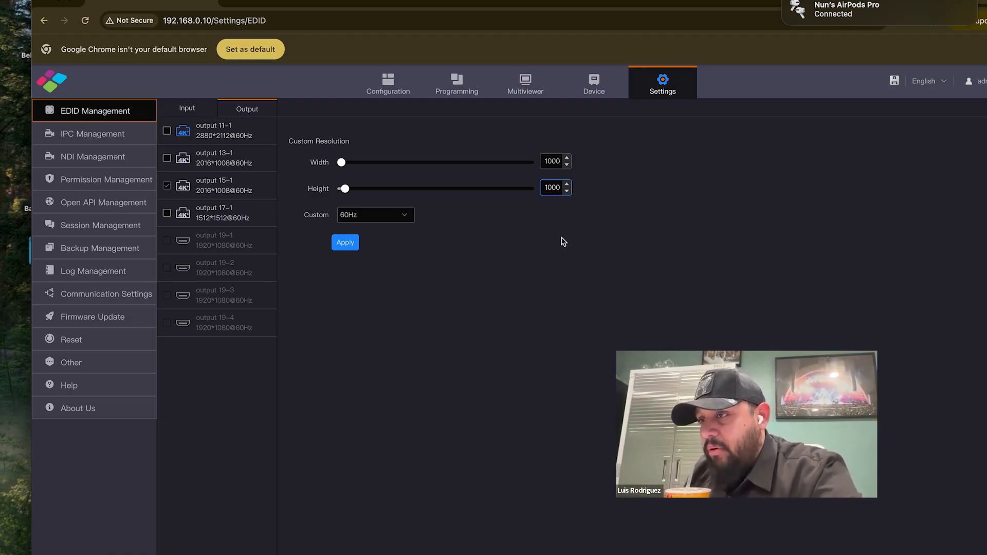
pyautogui.click(167, 186)
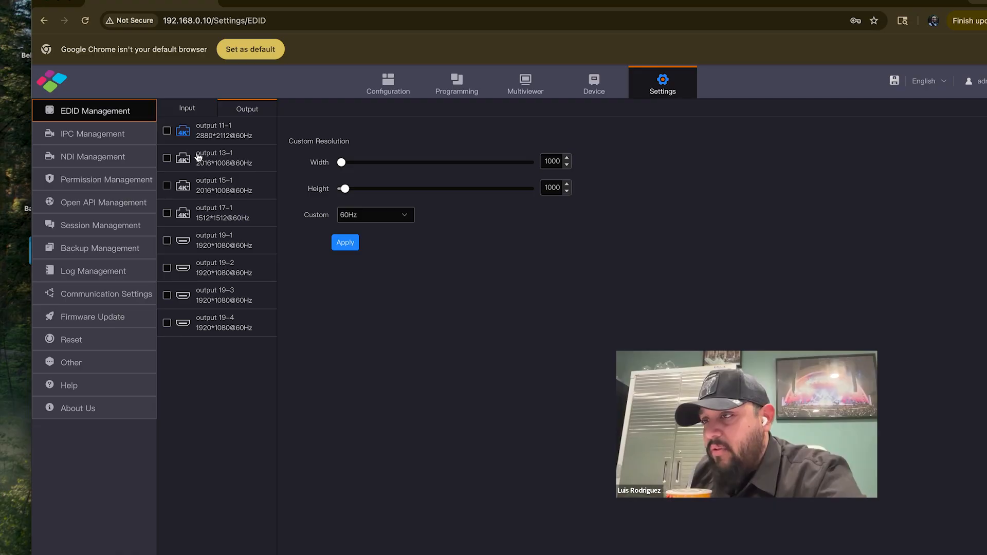
pyautogui.click(168, 130)
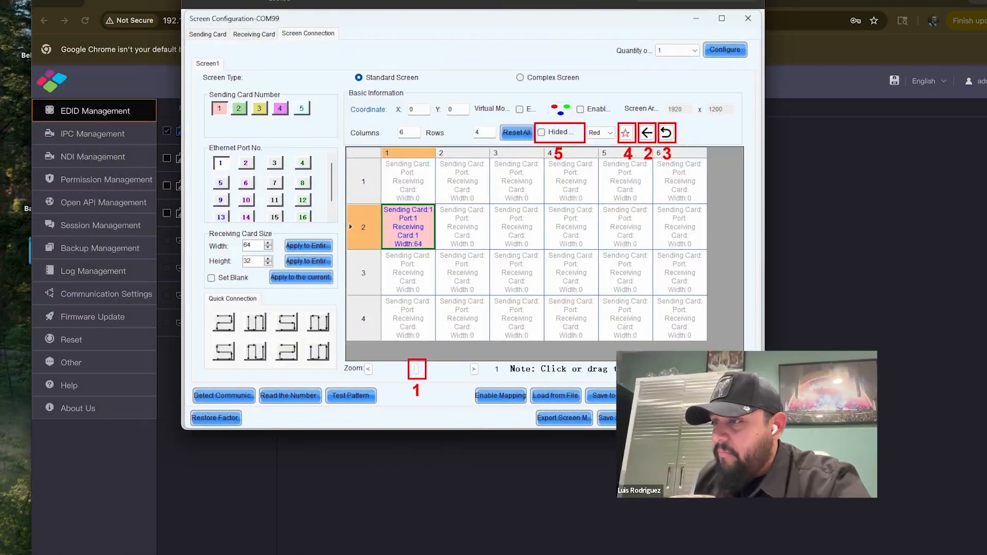
# Examine the Screen Connection reference image IMG_8921.WEBP beside the output EDID settings
pyautogui.moveTo(389, 0); pyautogui.dragTo(425, 55)
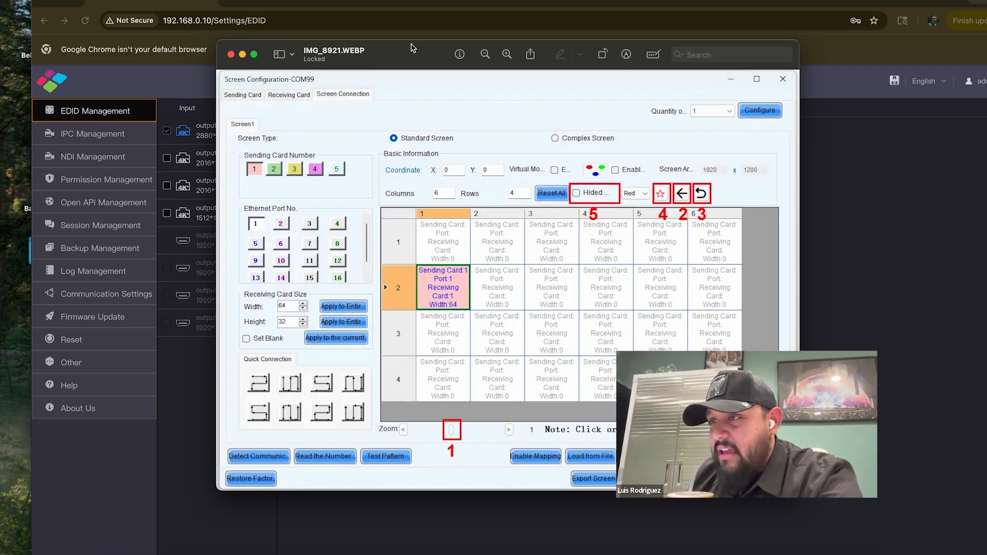
pyautogui.click(189, 173)
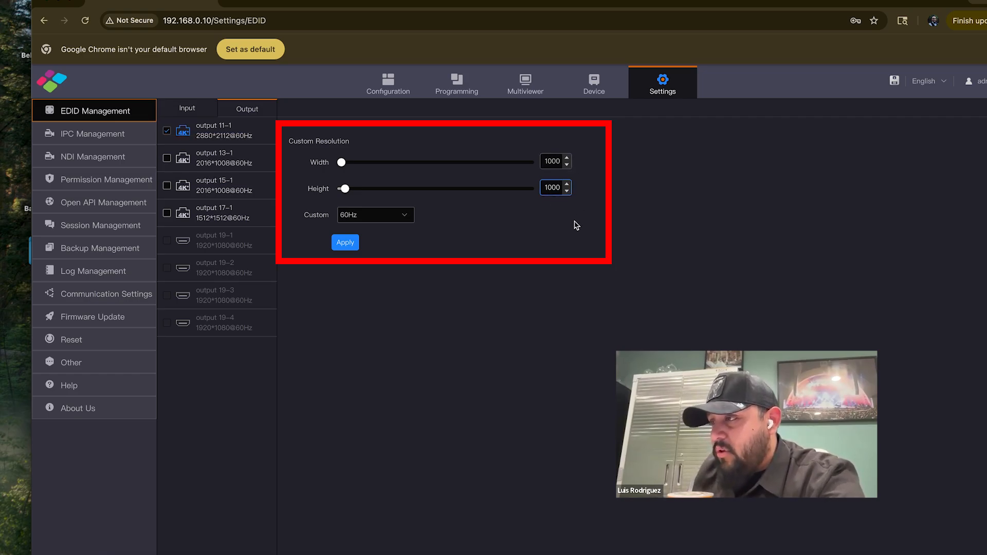
pyautogui.moveTo(533, 3); pyautogui.dragTo(543, 351)
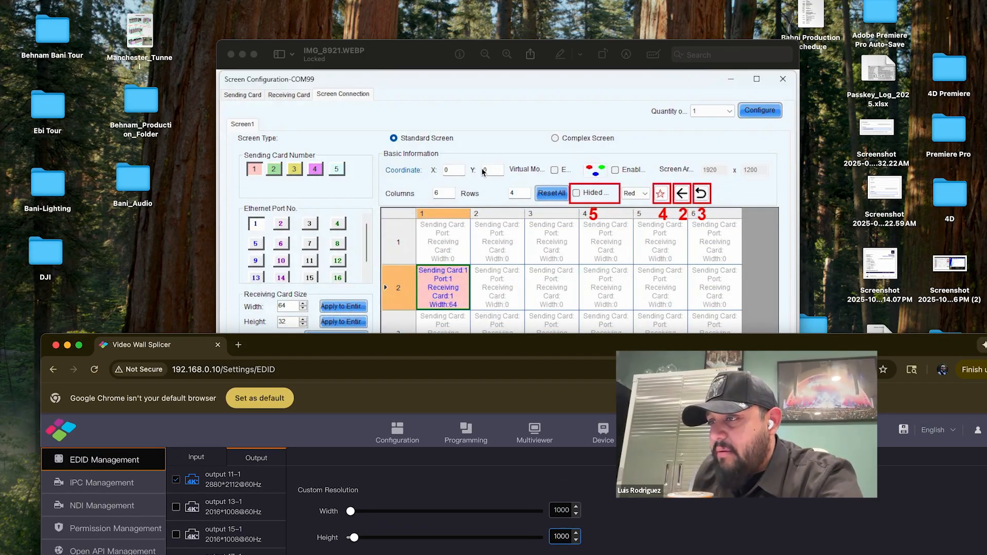
pyautogui.click(423, 137)
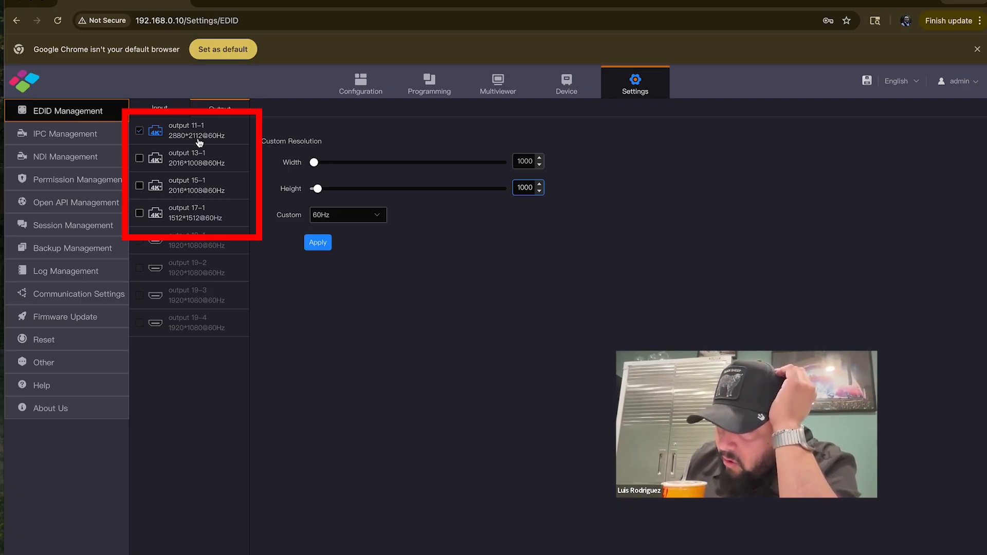
# Enter a custom resolution of 3840 × 2160 for the selected outputs 11-1, 13-1, 15-1 and 17-1
pyautogui.doubleClick(525, 161)
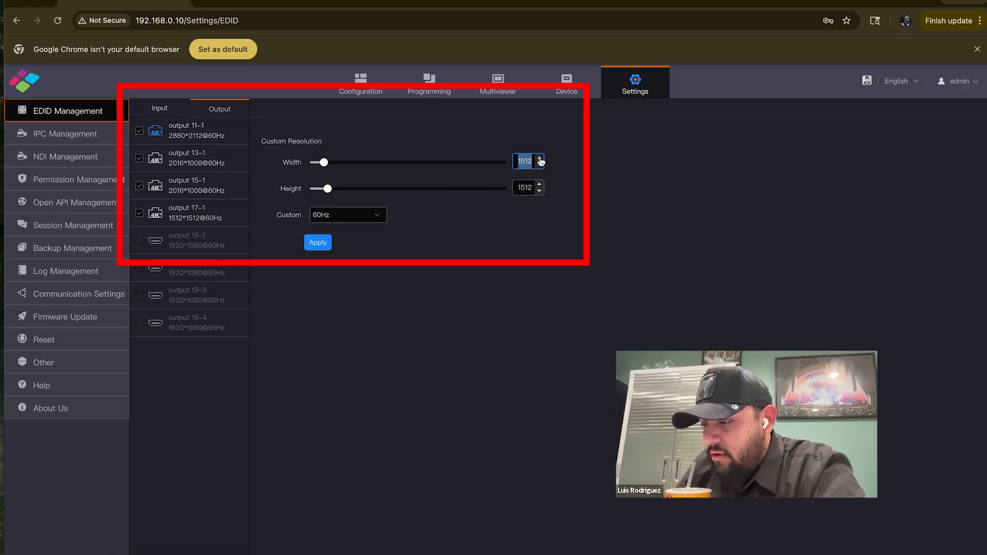
pyautogui.write('3840')
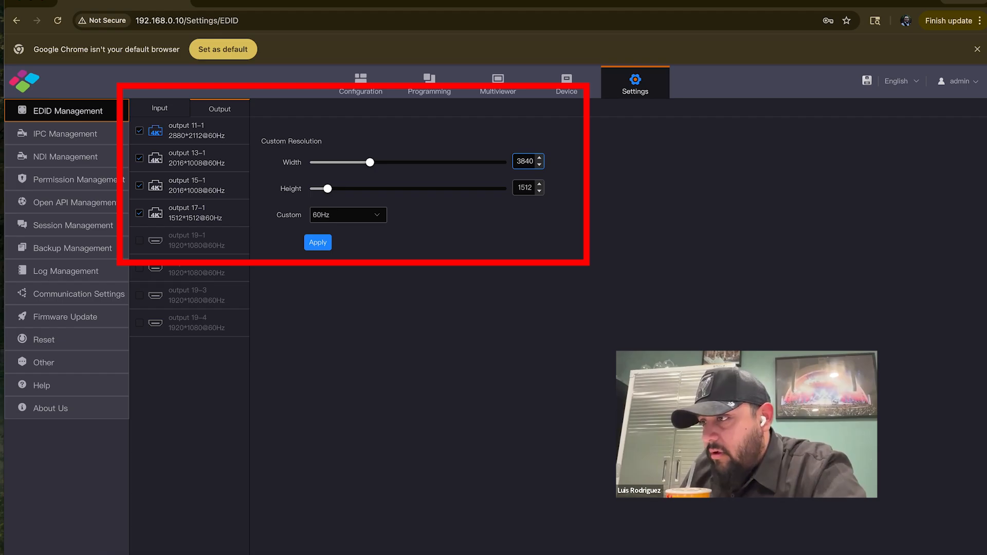
pyautogui.press('Tab')
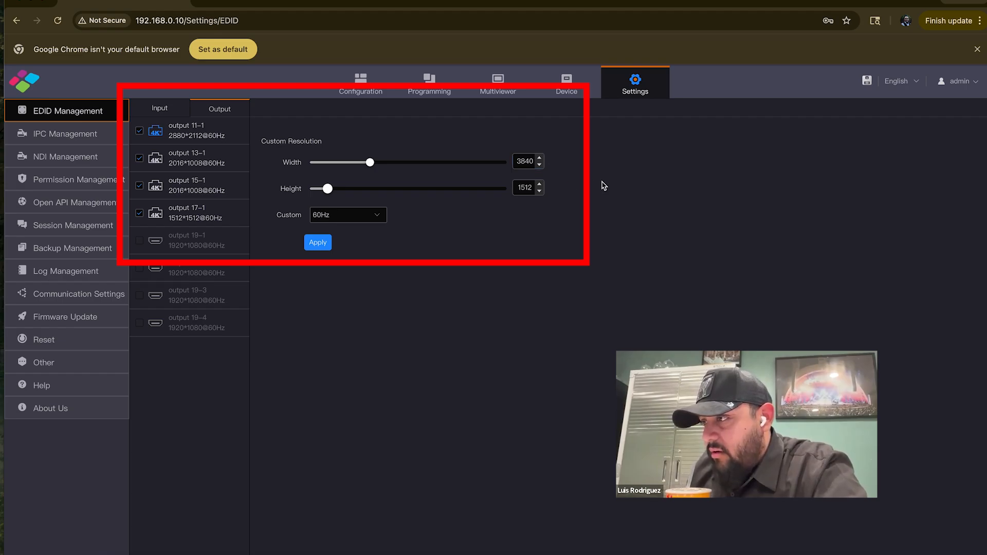
pyautogui.doubleClick(519, 187)
pyautogui.write('2160')
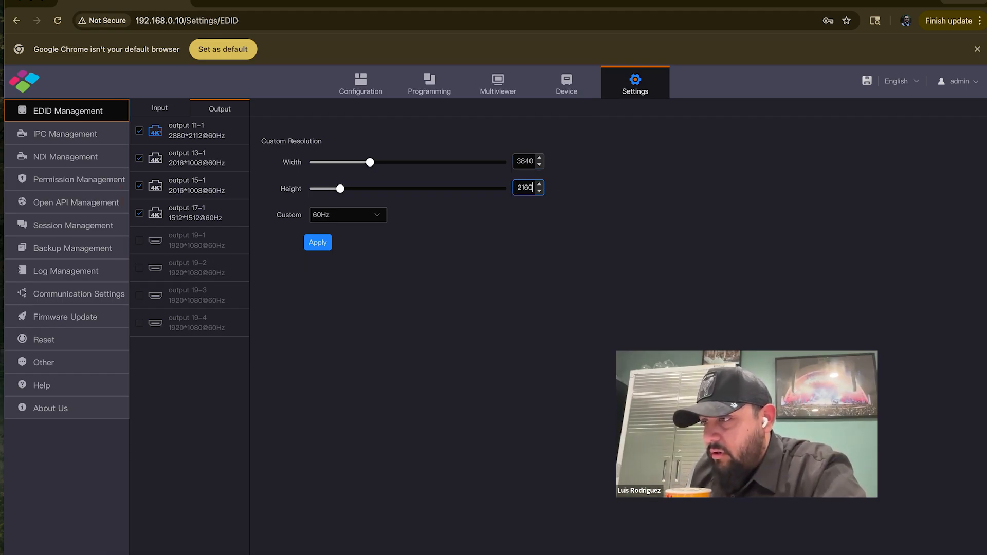
# Apply the entered resolution to outputs 11-1, 13-1, 15-1 and 17-1 and check it in the screen configuration's output list
pyautogui.click(318, 242)
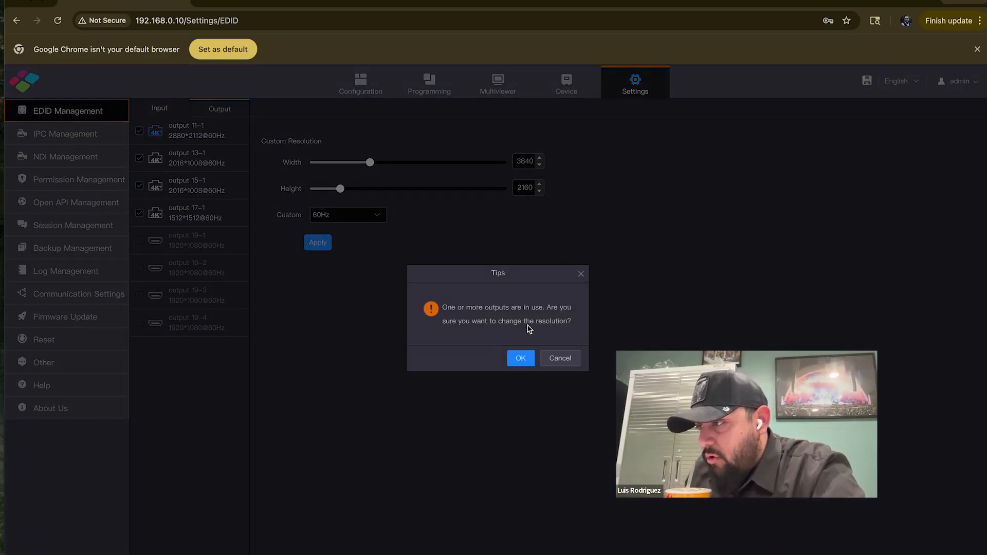
pyautogui.click(521, 359)
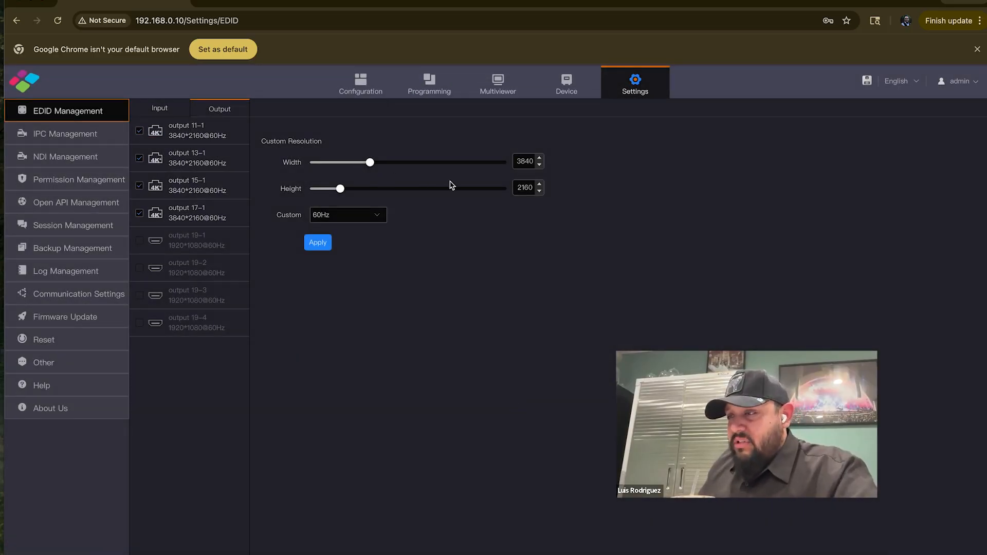
pyautogui.click(362, 85)
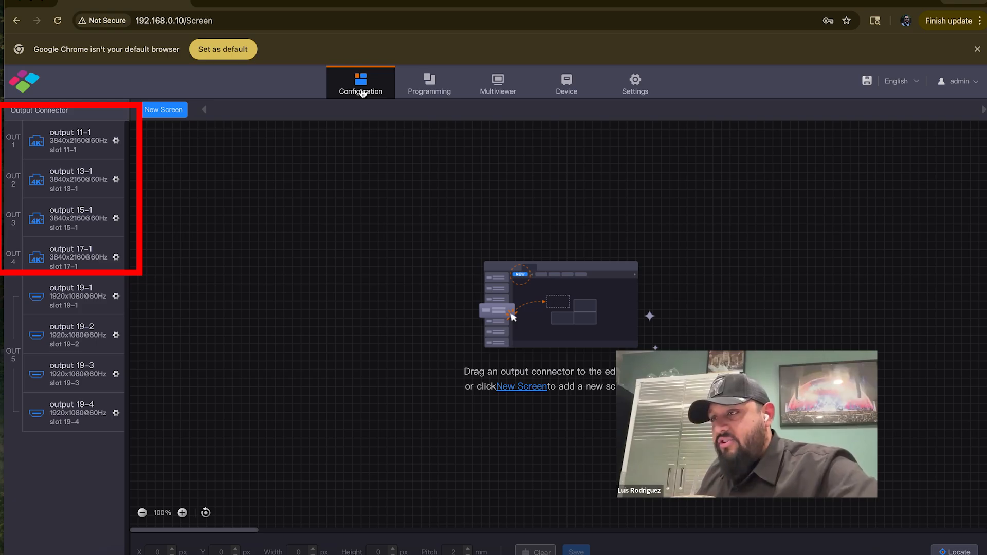
pyautogui.click(644, 86)
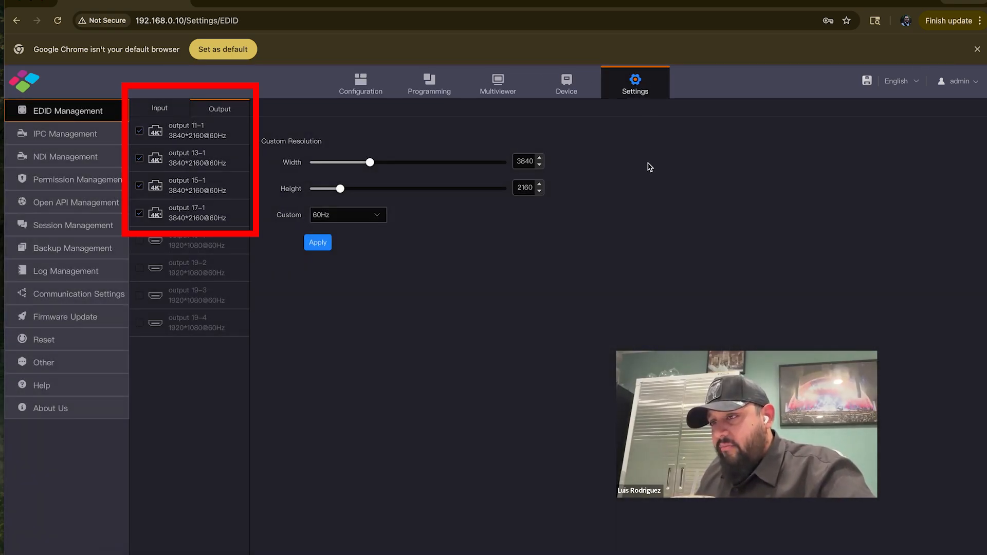
# Make output 11-1 the only selected output in the output EDID settings
pyautogui.click(139, 186)
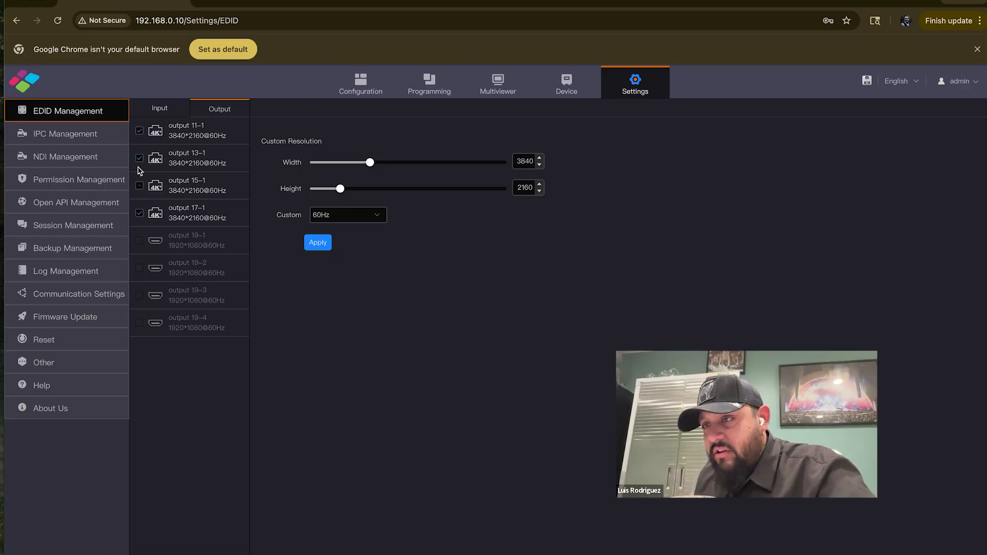
pyautogui.click(139, 158)
pyautogui.click(139, 131)
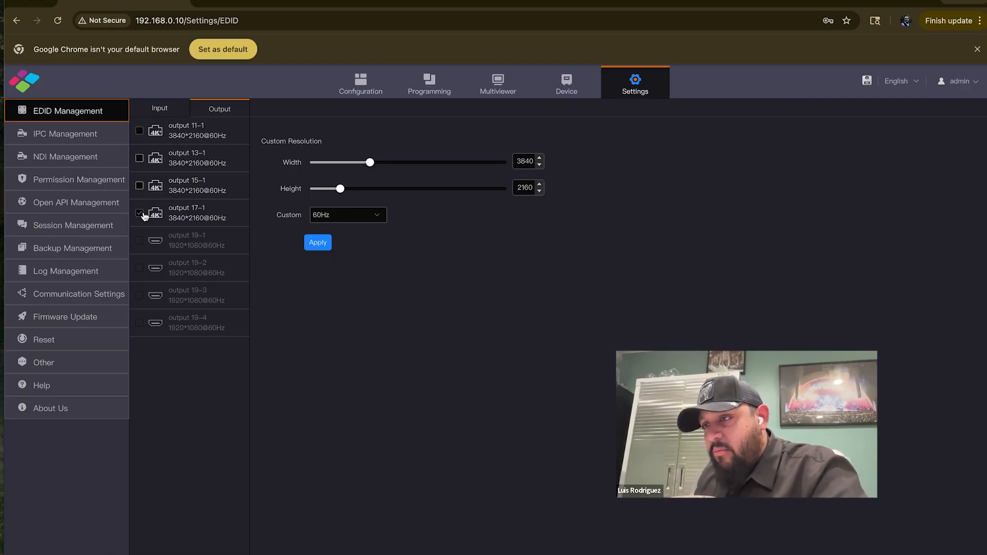
pyautogui.click(139, 158)
pyautogui.click(139, 186)
pyautogui.click(139, 214)
pyautogui.click(140, 186)
pyautogui.click(140, 158)
pyautogui.click(139, 131)
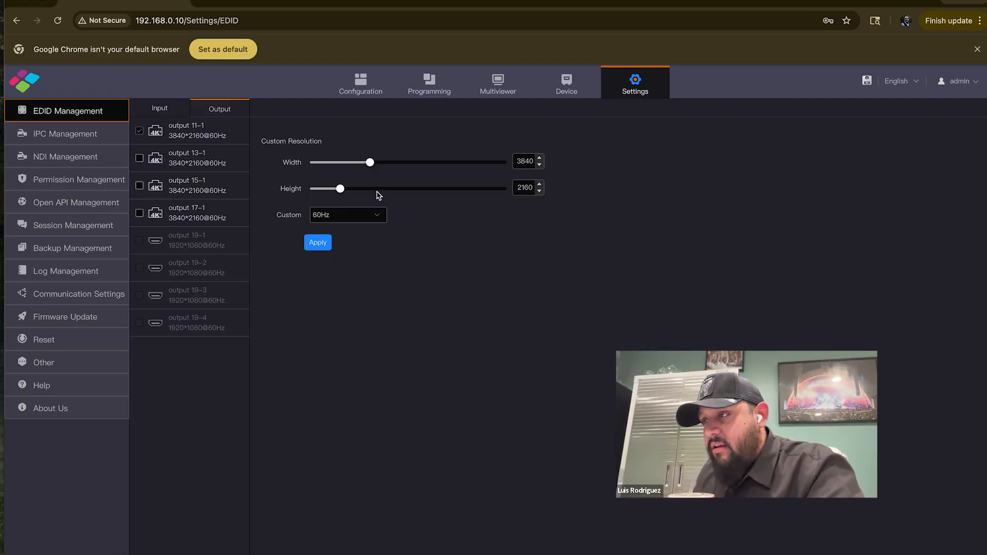
# Set the custom resolution of output 11-1 to 1000 × 1000 and apply it
pyautogui.doubleClick(520, 162)
pyautogui.write('1000')
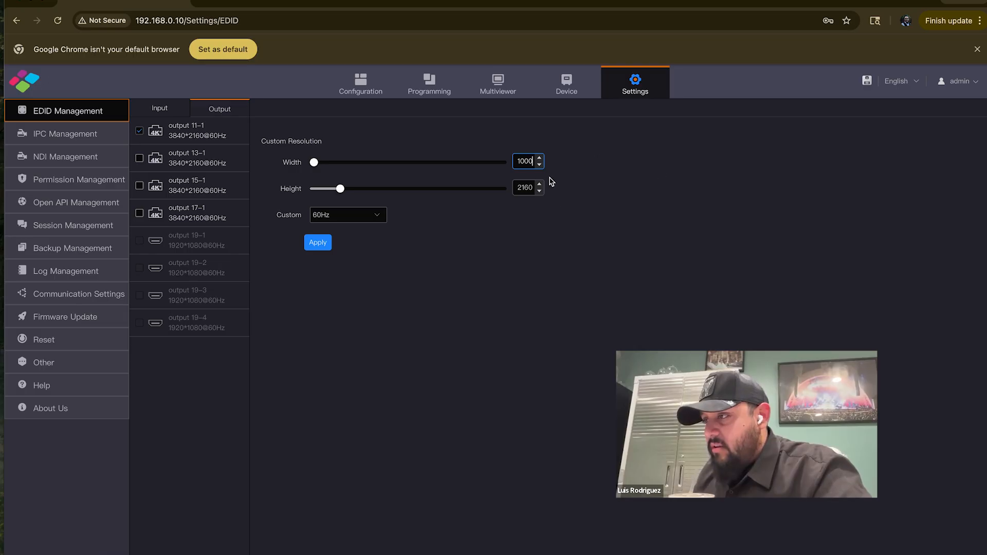
pyautogui.doubleClick(523, 188)
pyautogui.write('1000')
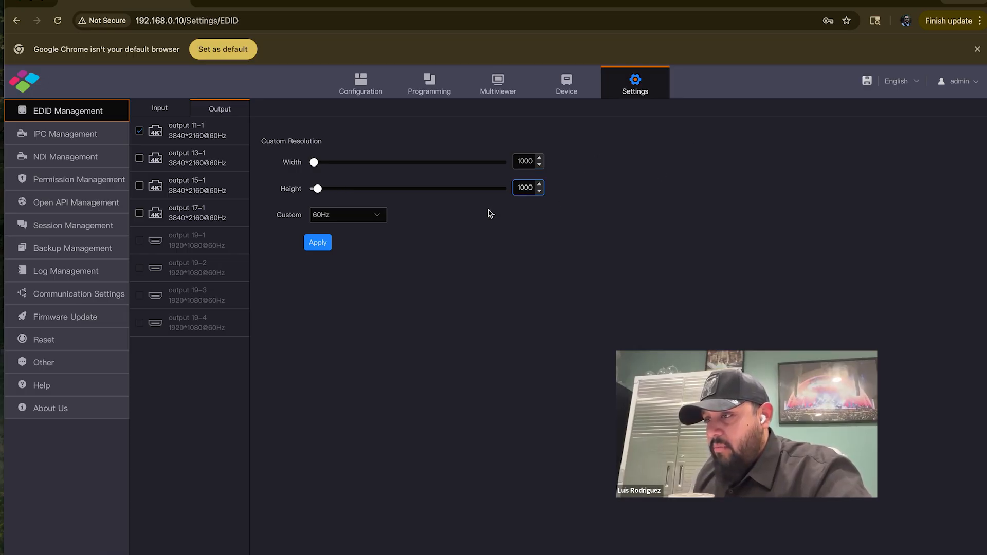
pyautogui.click(319, 246)
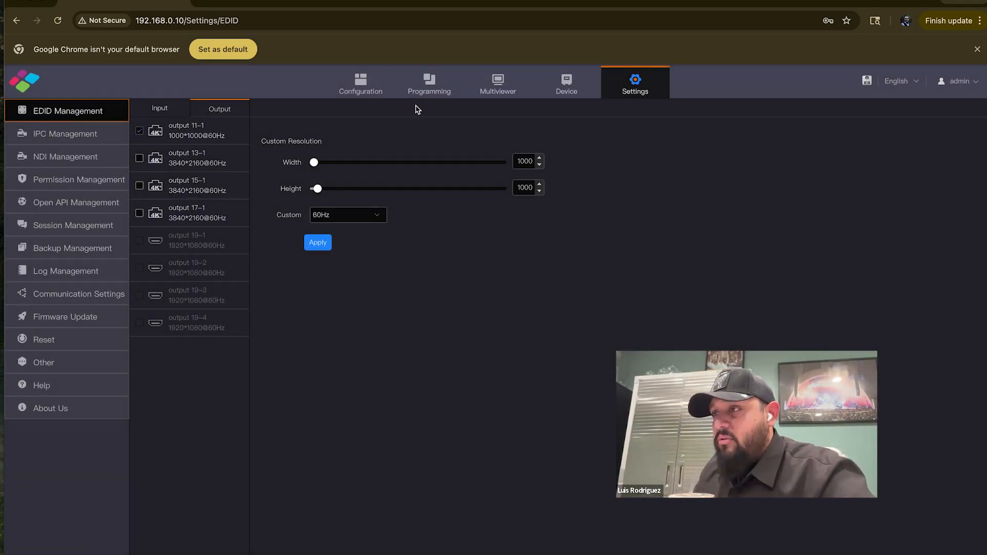
# Examine the sending card selection in the Screen Connection reference image IMG_8921.WEBP and return to the browser
pyautogui.moveTo(440, 2); pyautogui.dragTo(459, 270)
pyautogui.moveTo(430, 57); pyautogui.dragTo(405, 21)
pyautogui.doubleClick(403, 21)
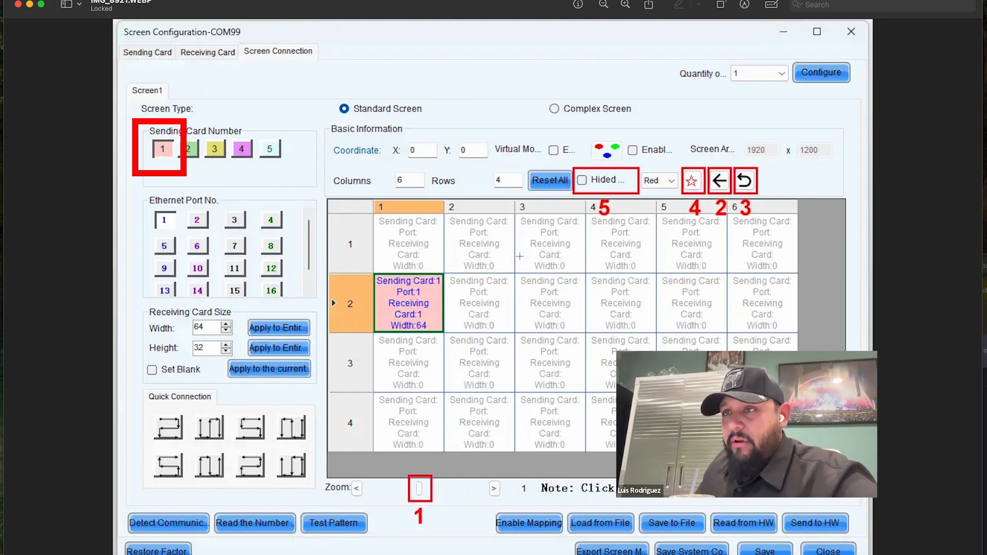
pyautogui.click(30, 6)
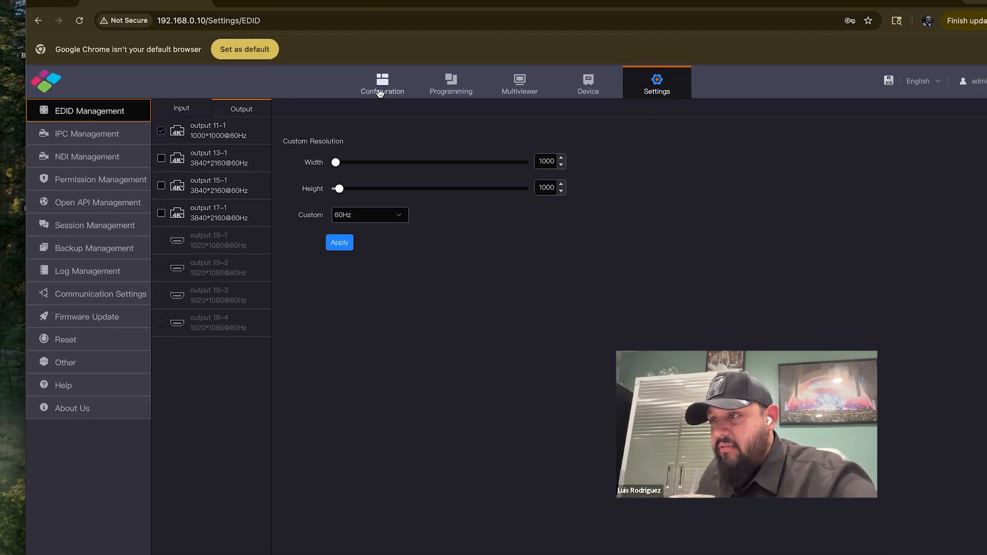
# Create a new screen named STAGE LED with 1 row and 1 column in the screen configuration
pyautogui.click(389, 92)
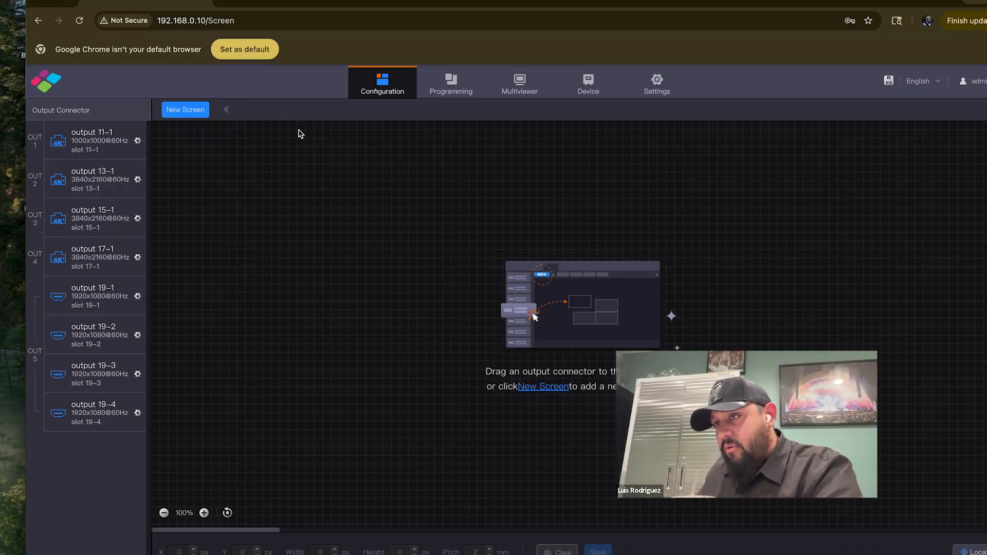
pyautogui.click(200, 116)
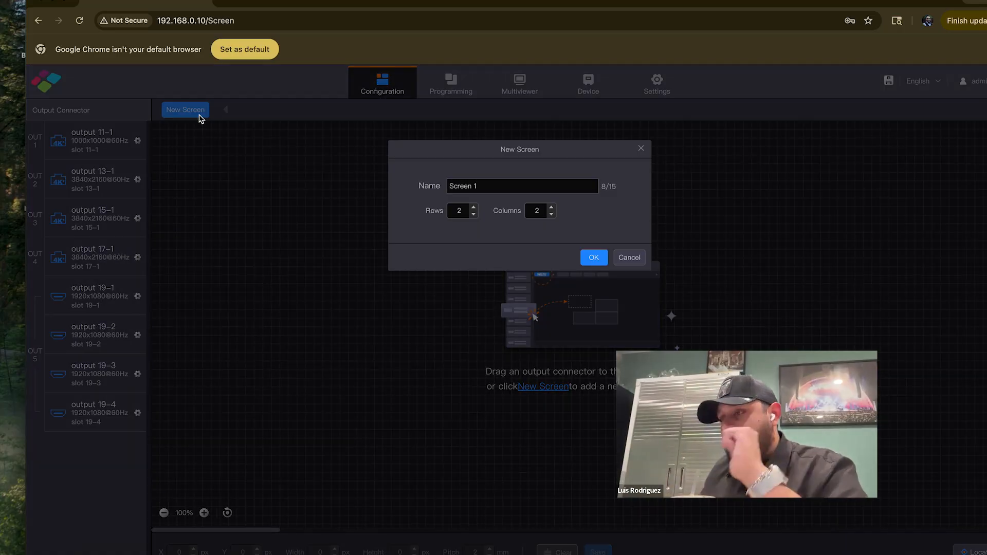
pyautogui.click(473, 215)
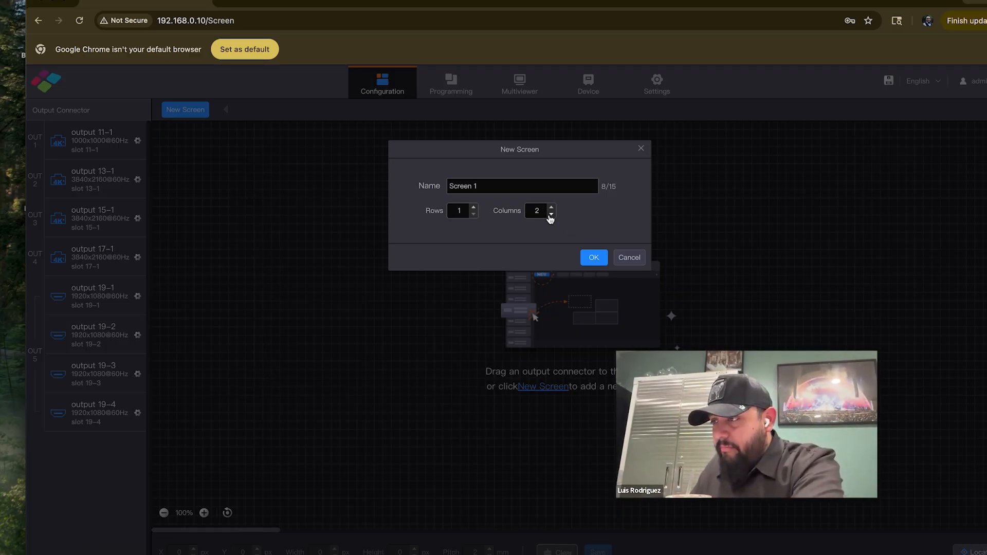
pyautogui.click(551, 213)
pyautogui.moveTo(485, 187); pyautogui.dragTo(446, 189)
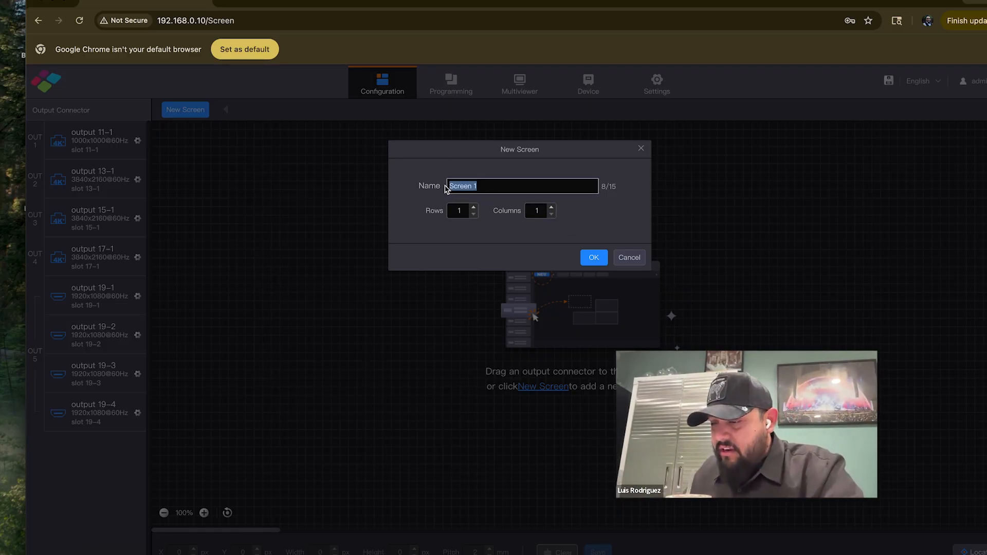
pyautogui.write('STAGE LED')
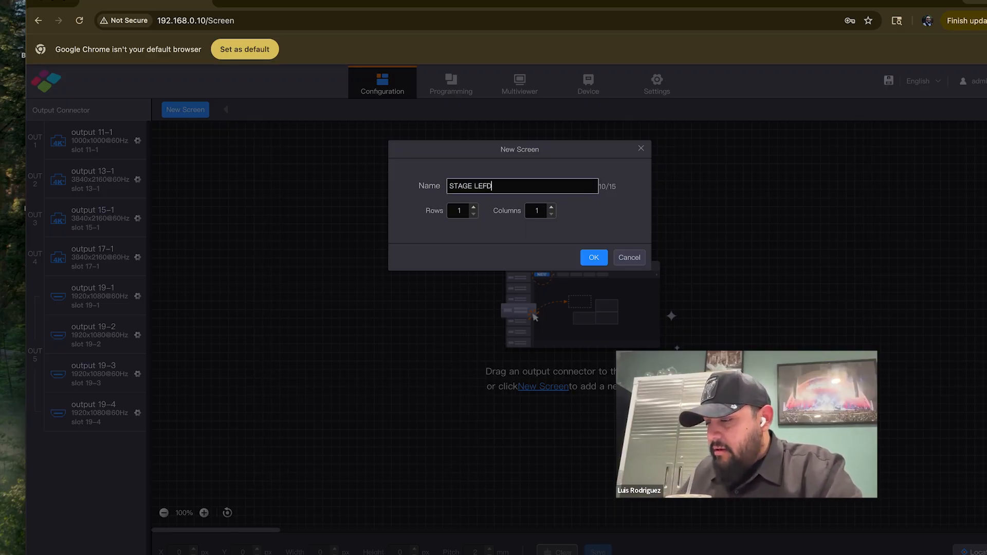
pyautogui.click(594, 257)
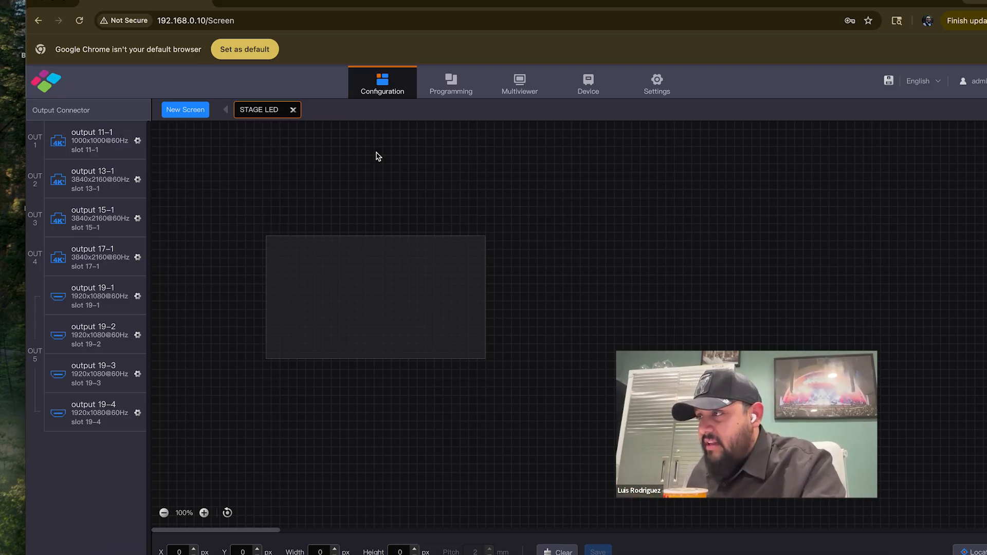
# Check output 11-1's resolution in the EDID settings and place output 11-1 in the STAGE LED screen
pyautogui.click(663, 88)
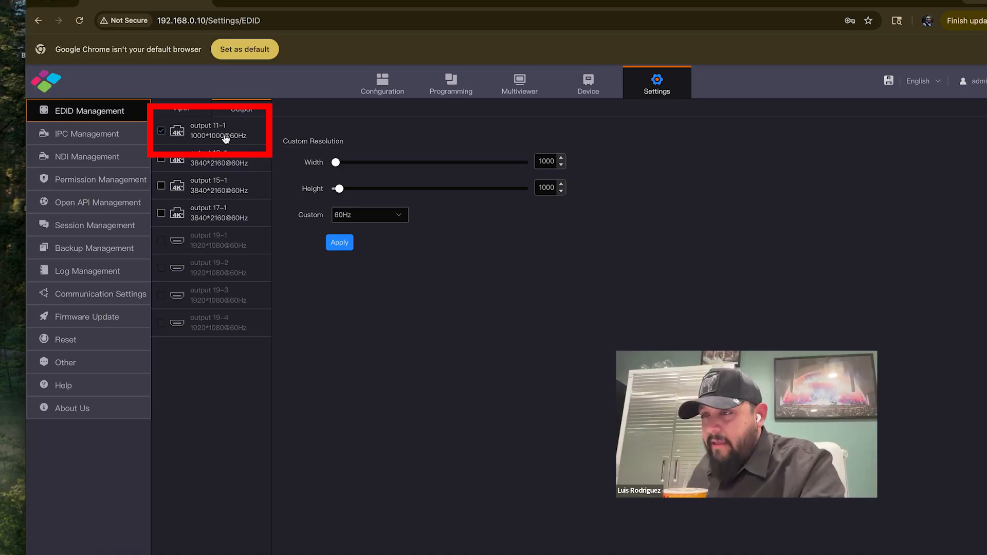
pyautogui.click(381, 88)
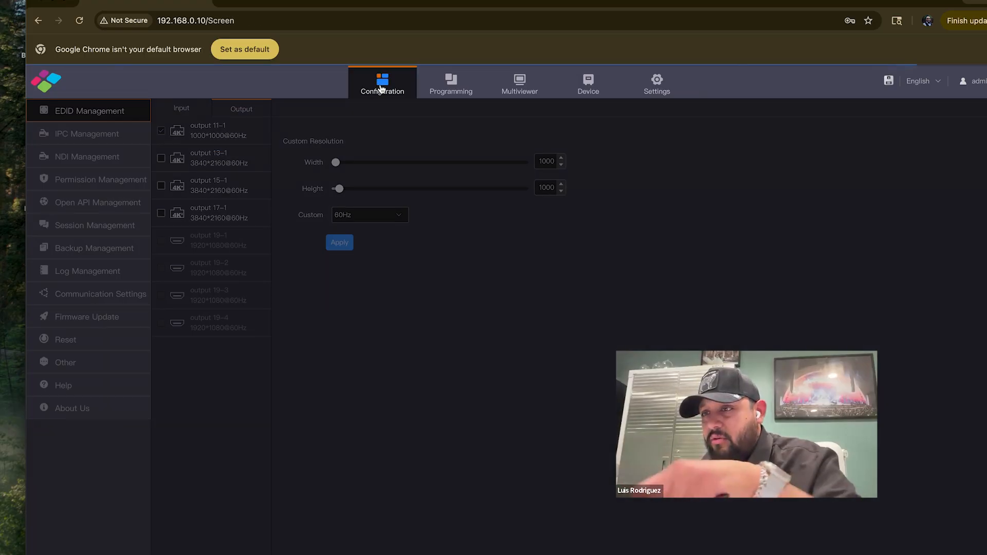
pyautogui.moveTo(103, 144); pyautogui.dragTo(359, 273)
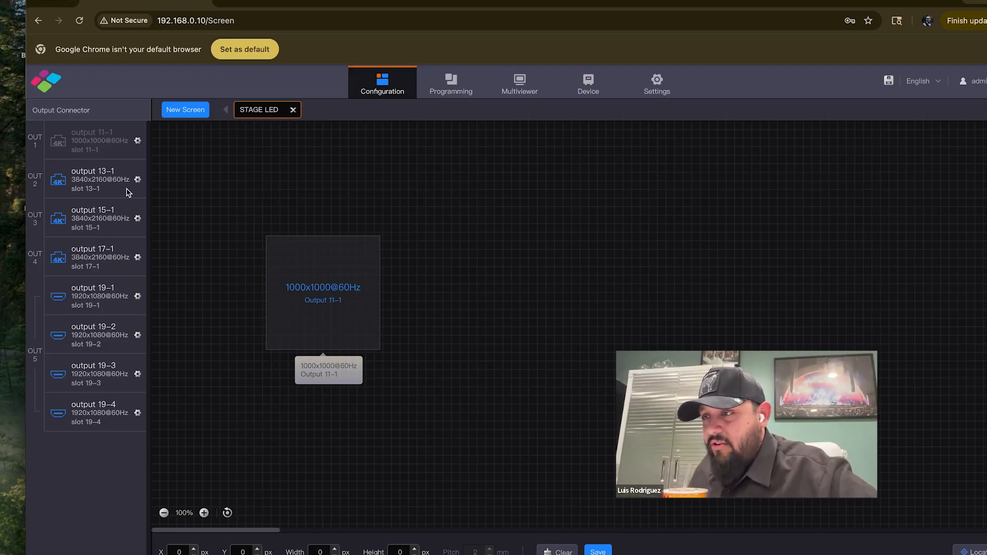
# Swap the STAGE LED screen's output to 13-1 and back to 11-1, and save the screen while returning to the EDID settings
pyautogui.moveTo(125, 189); pyautogui.dragTo(316, 275)
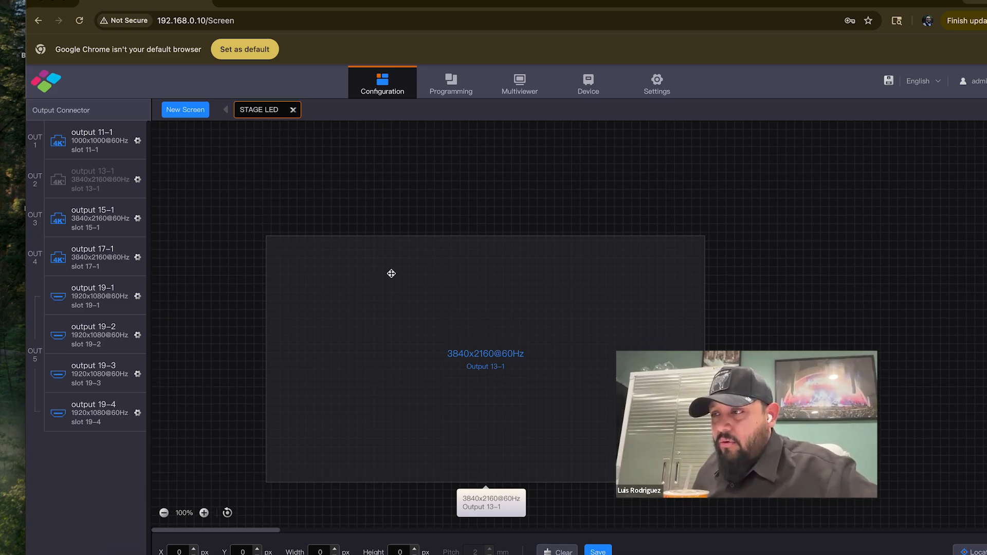
pyautogui.moveTo(97, 140); pyautogui.dragTo(508, 347)
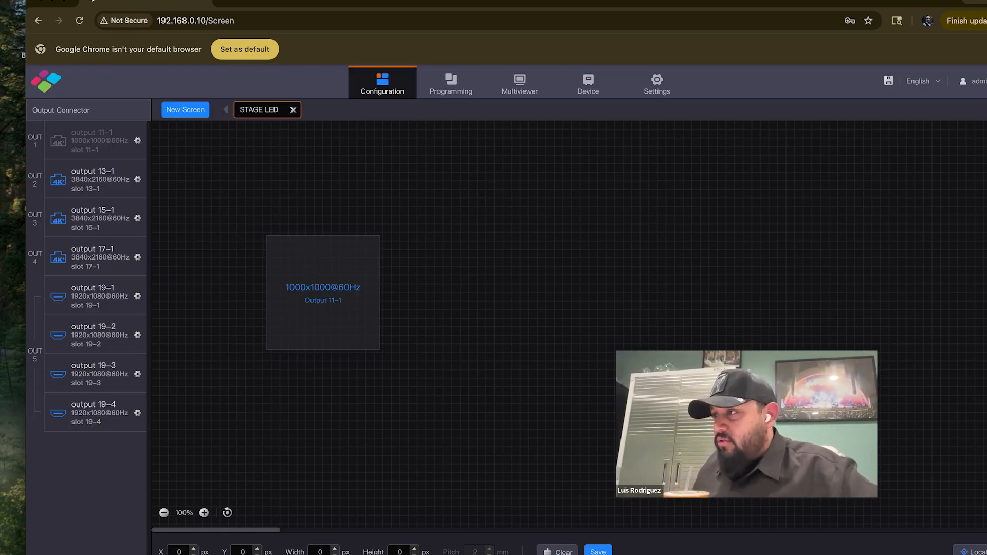
pyautogui.click(665, 81)
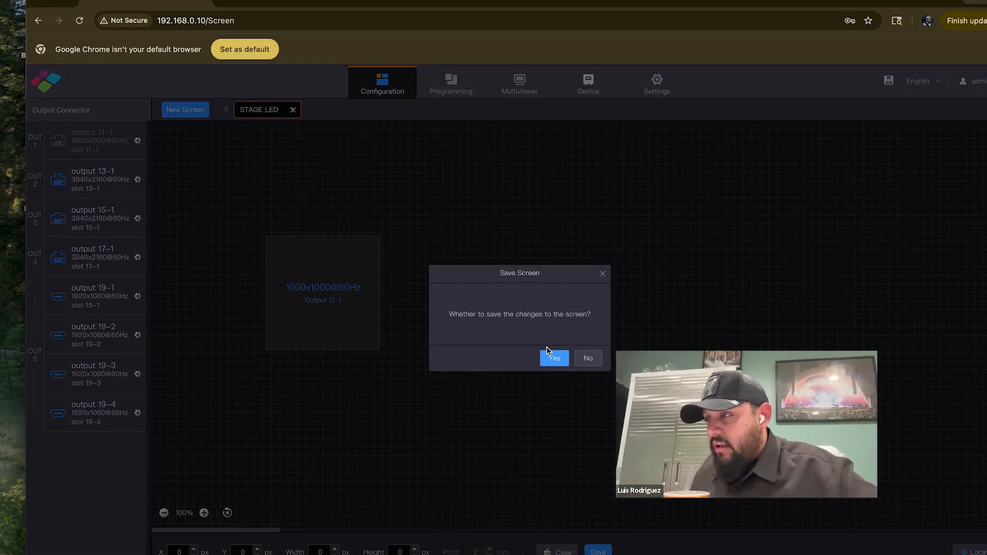
pyautogui.click(554, 359)
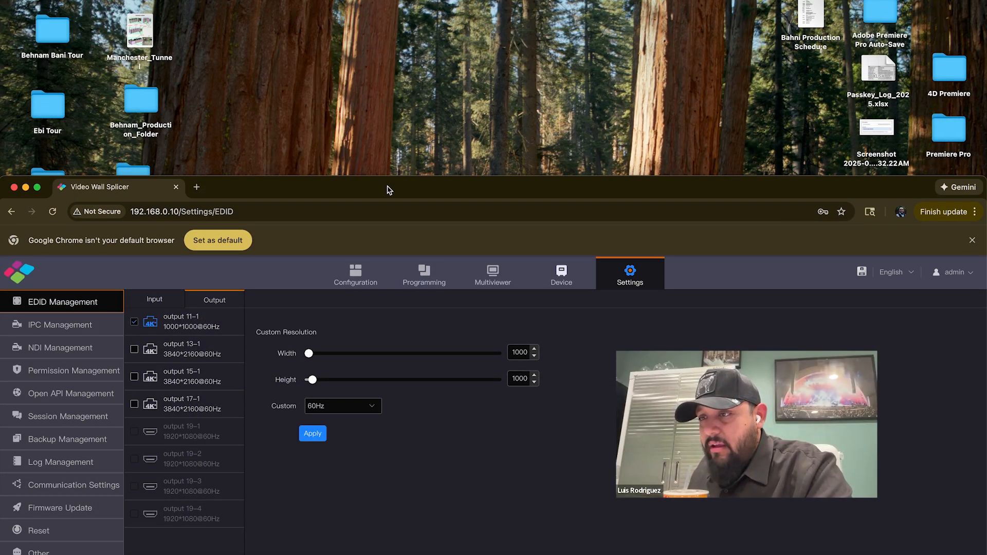
# Put away the IMG_8921.WEBP reference image window and bring the browser's output EDID settings back into view
pyautogui.moveTo(389, 191); pyautogui.dragTo(388, 16)
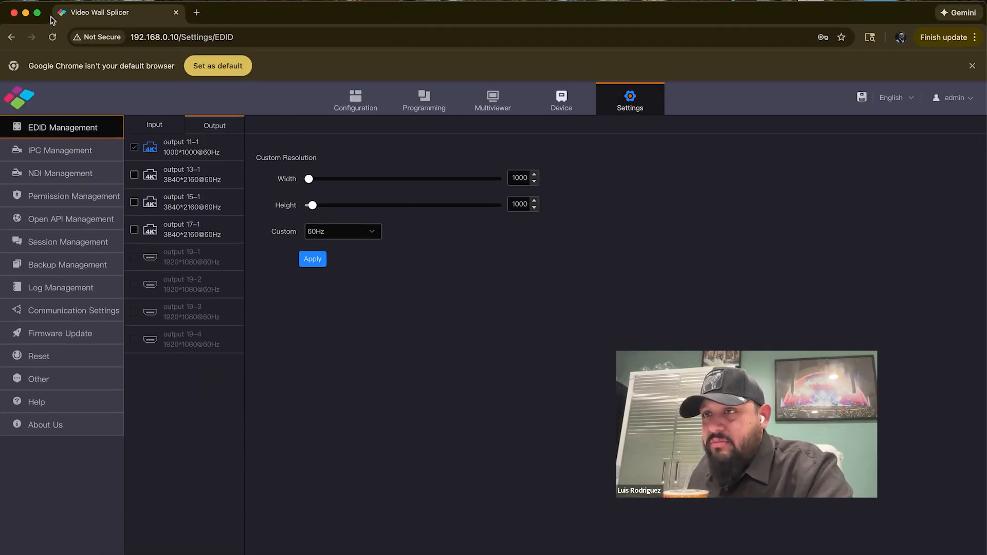
pyautogui.click(26, 13)
pyautogui.moveTo(443, 472); pyautogui.dragTo(336, 71)
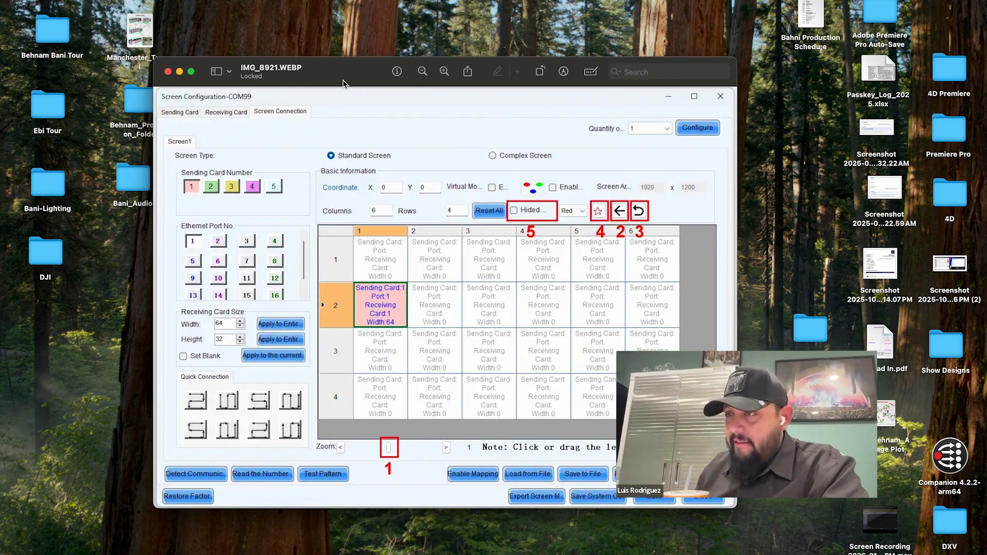
pyautogui.click(180, 71)
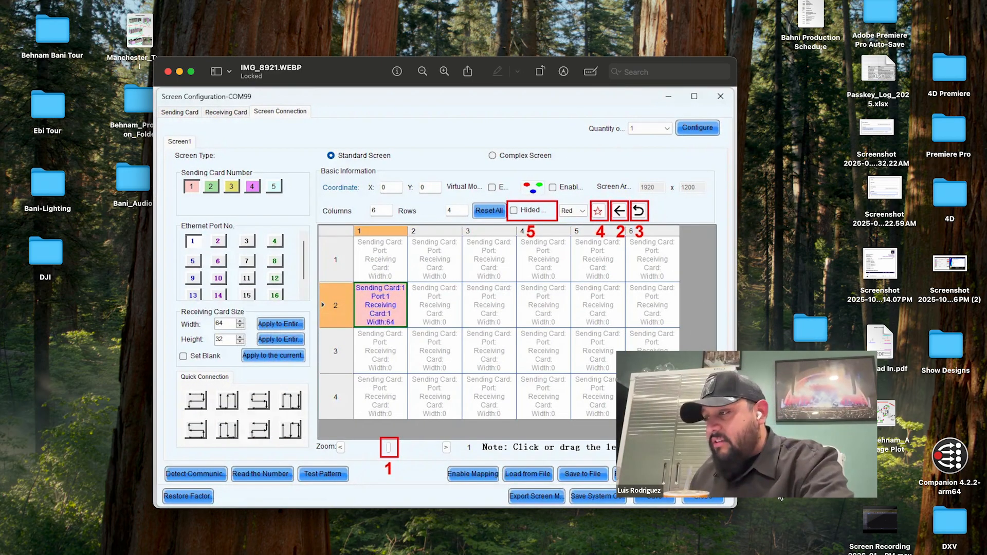
pyautogui.click(180, 72)
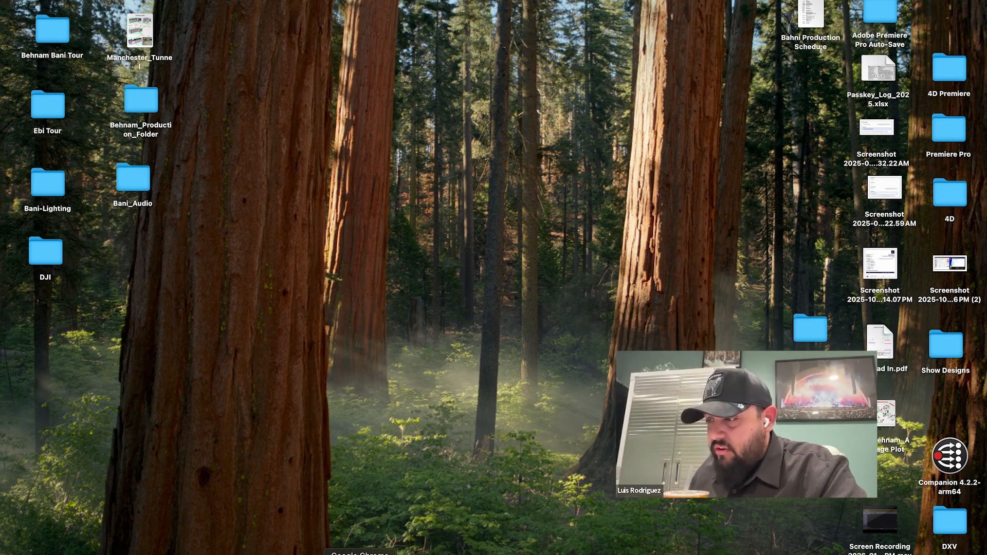
pyautogui.click(360, 554)
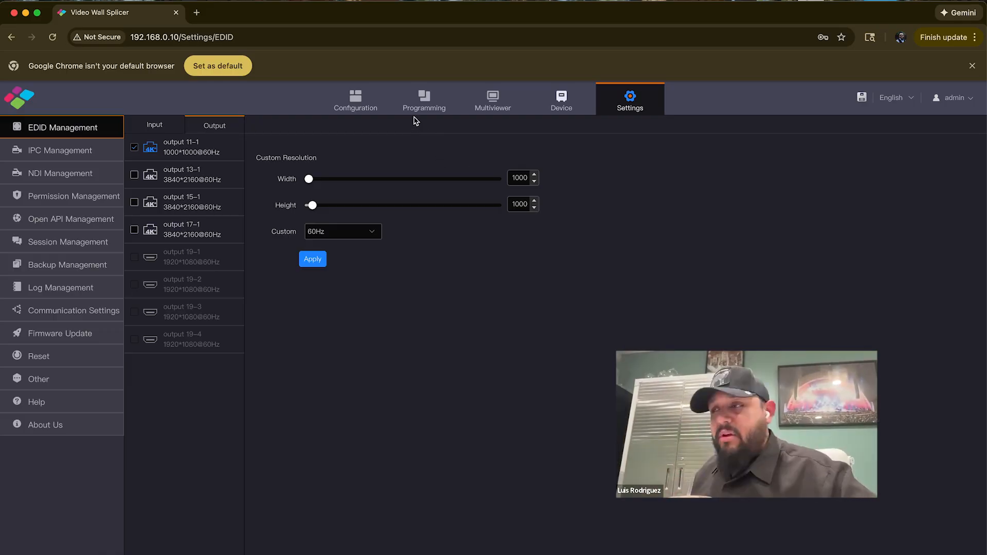
# Enter a custom resolution of 3456 × 1728 for output 11-1
pyautogui.moveTo(511, 178); pyautogui.dragTo(546, 185)
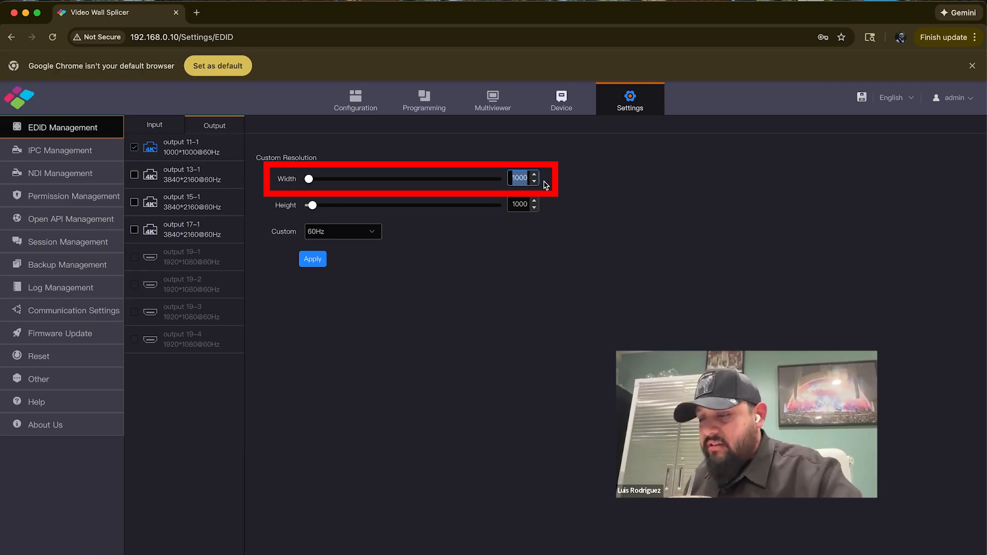
pyautogui.write('3456')
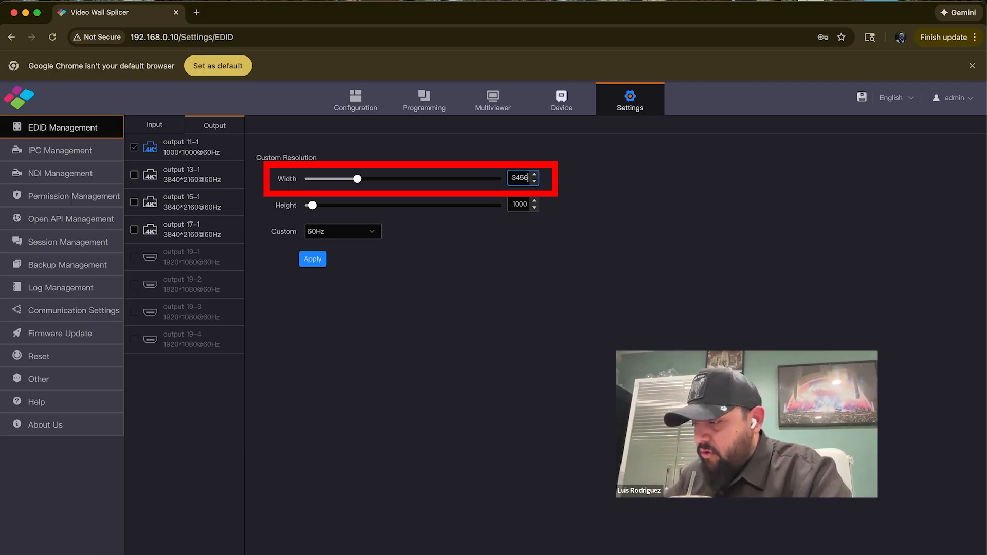
pyautogui.click(521, 205)
pyautogui.moveTo(514, 205); pyautogui.dragTo(536, 208)
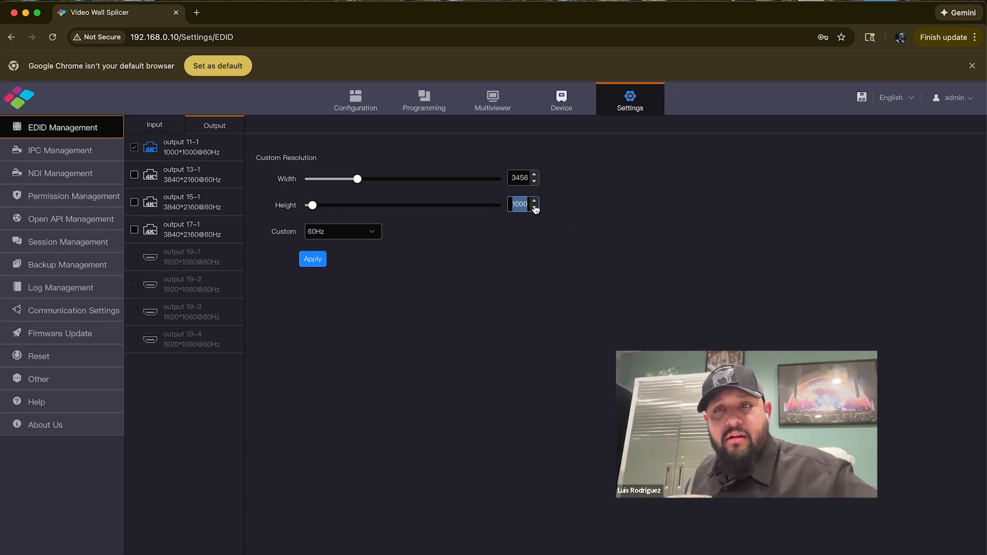
pyautogui.write('1')
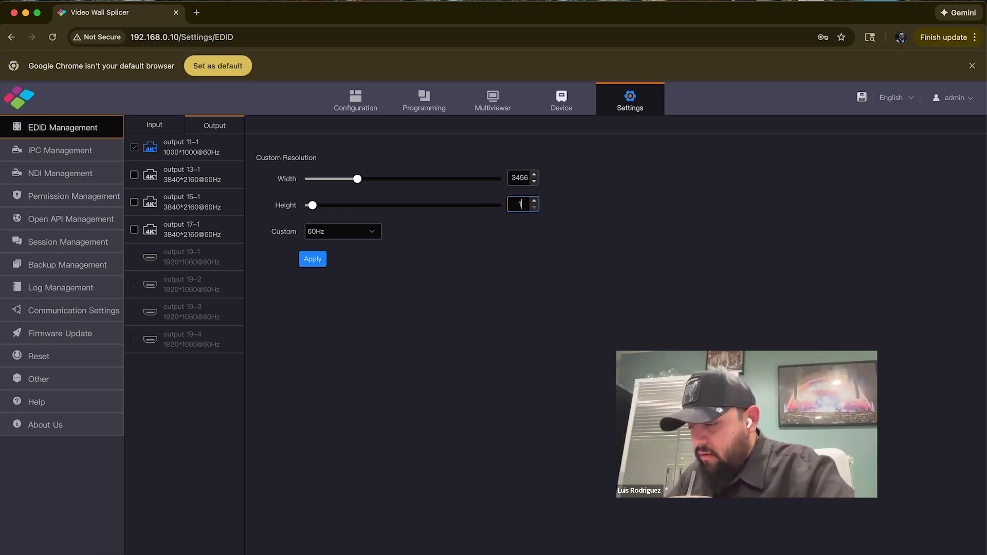
pyautogui.write('728')
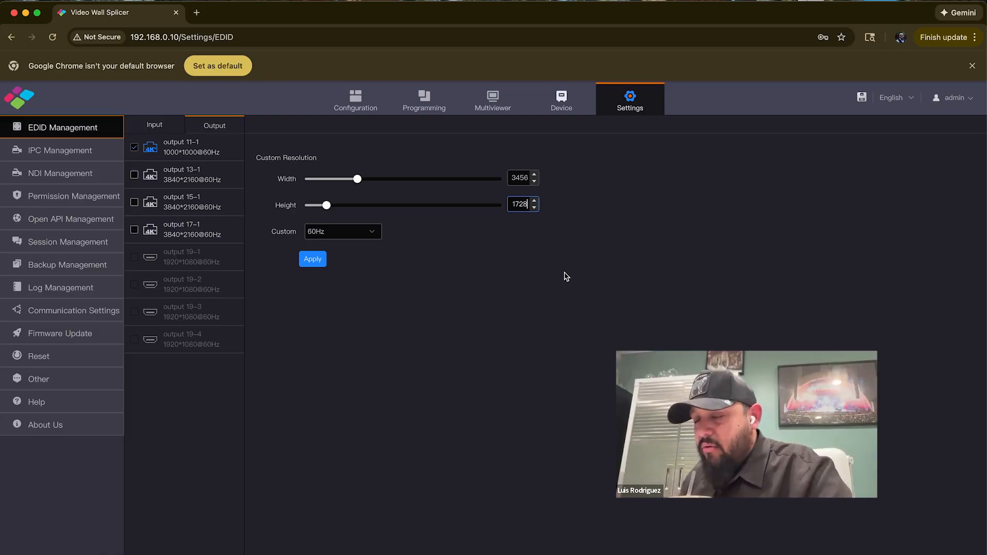
# Apply the custom 3456 × 1728 resolution to output 11-1 and consult the screen configuration reference image behind the browser
pyautogui.click(313, 261)
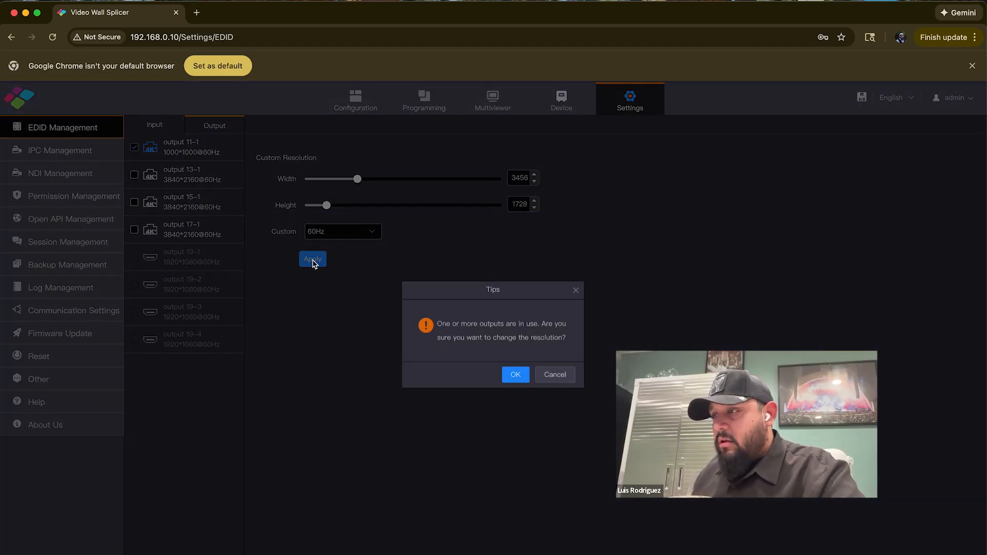
pyautogui.click(516, 374)
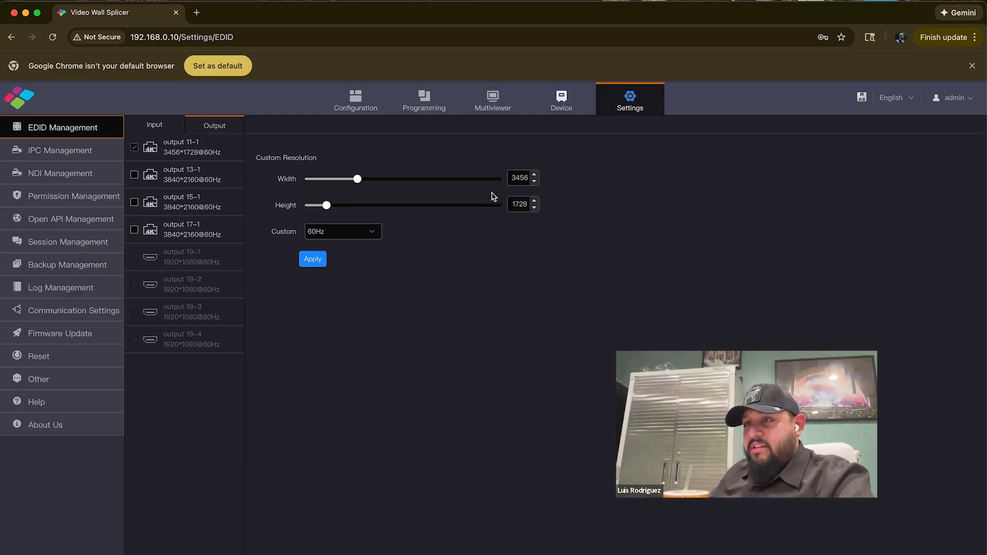
pyautogui.click(25, 13)
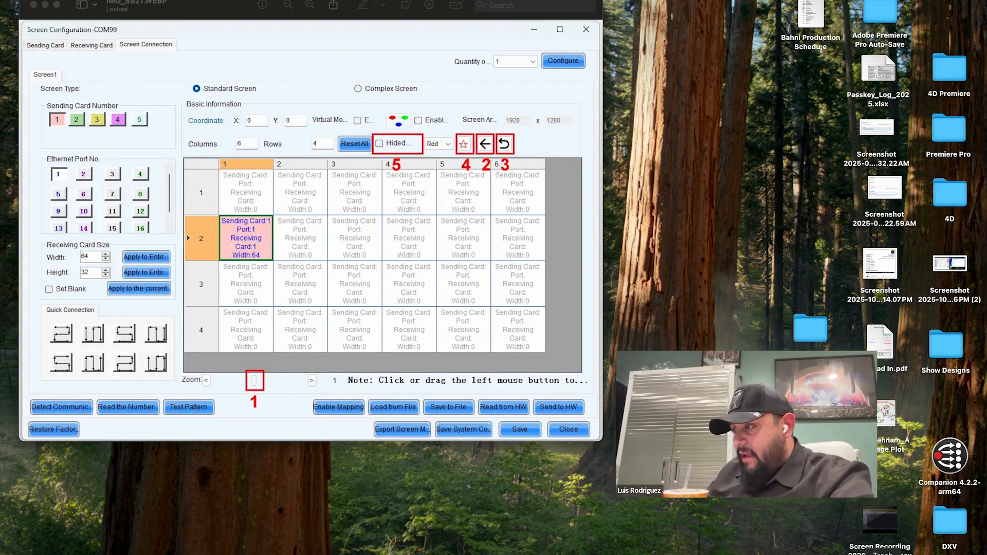
pyautogui.click(860, 554)
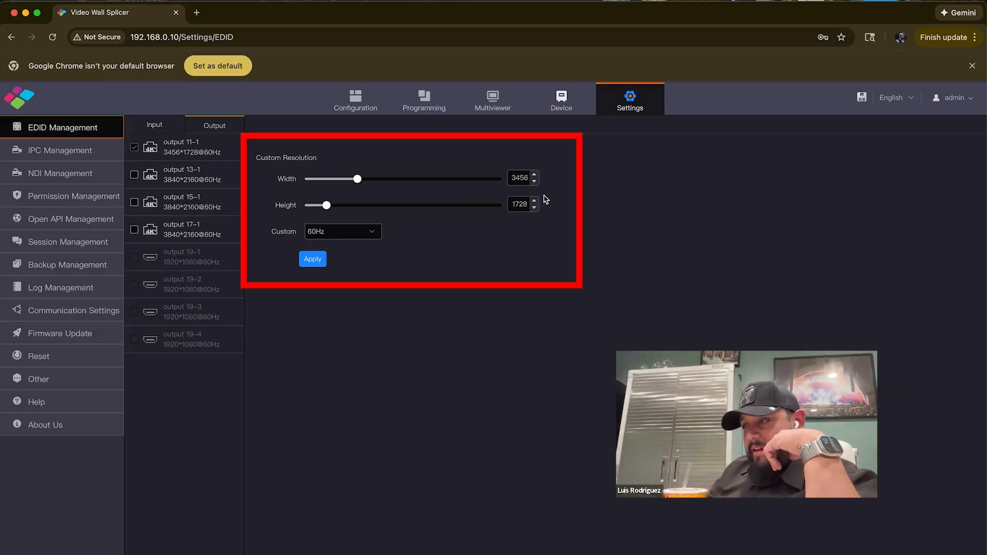
# Create a new screen named STAGE LED with 1 row and 1 column in the screen configuration
pyautogui.click(354, 100)
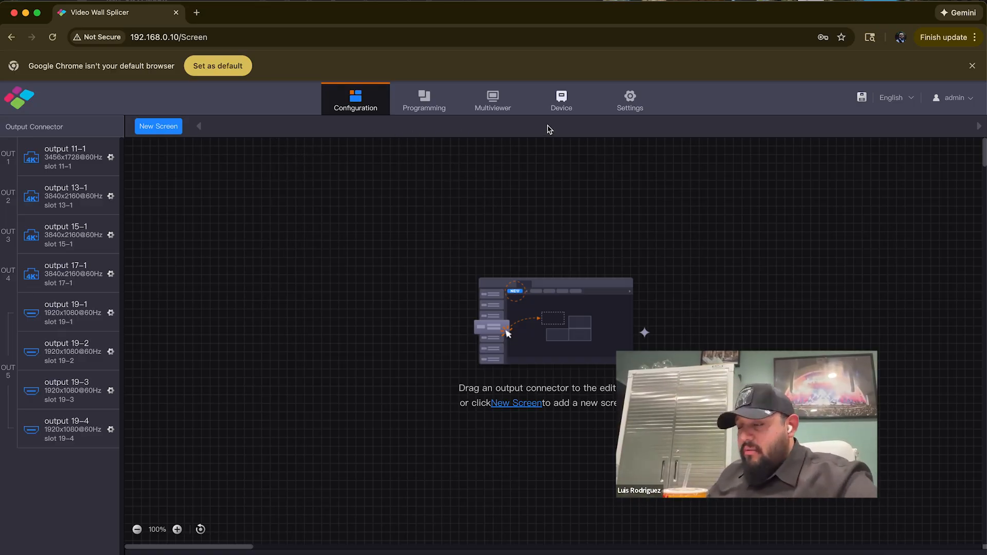
pyautogui.click(159, 127)
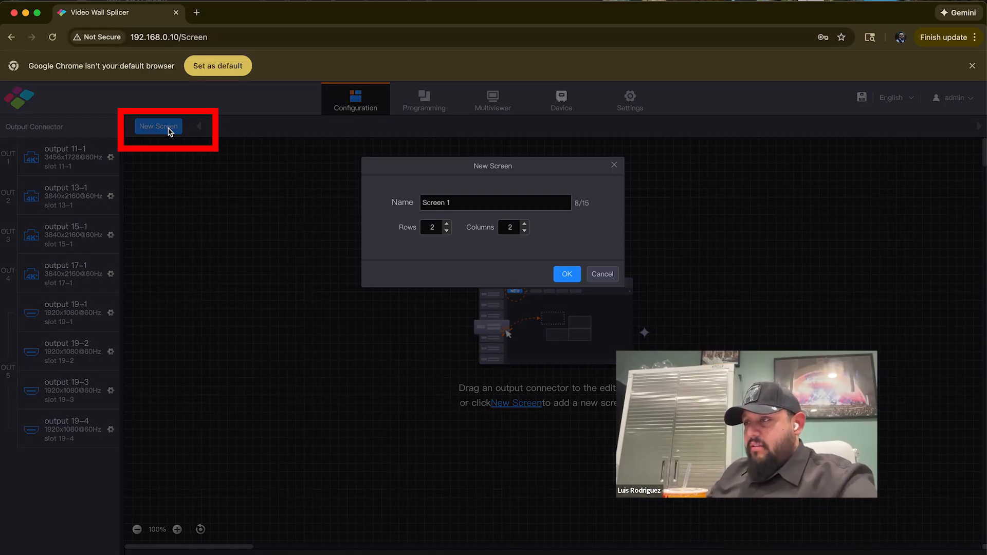
pyautogui.moveTo(465, 205); pyautogui.dragTo(353, 206)
pyautogui.press('capslock')
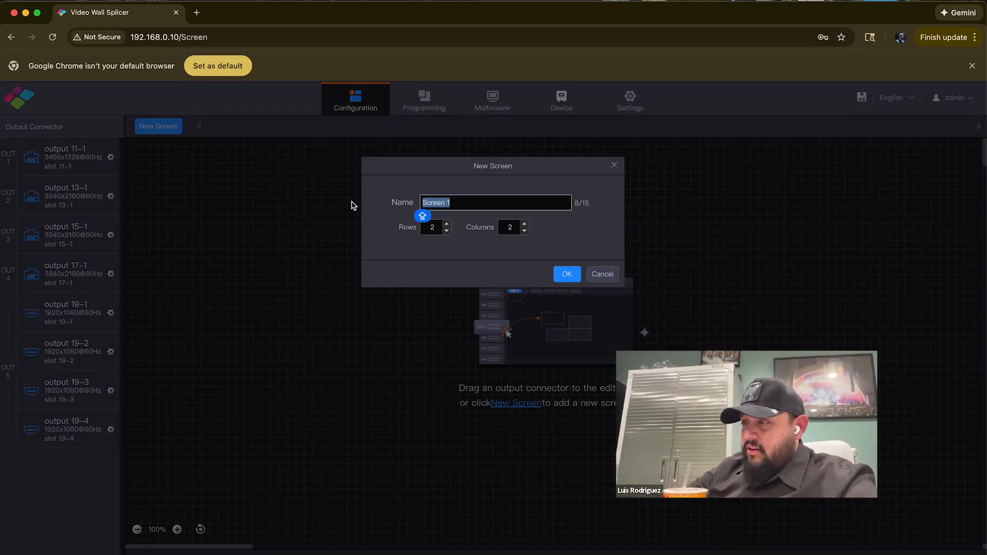
pyautogui.write('STAGE LED')
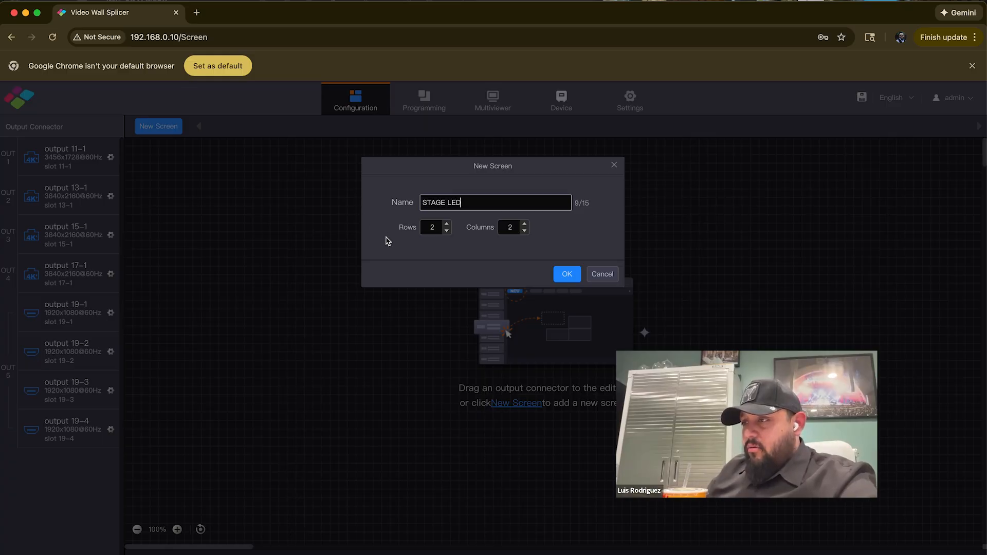
pyautogui.click(447, 231)
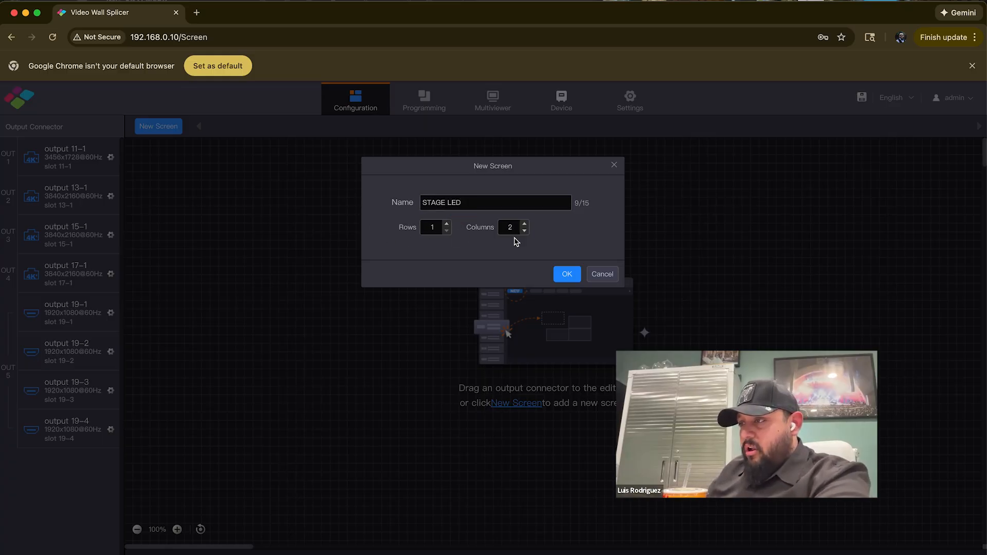
pyautogui.click(566, 274)
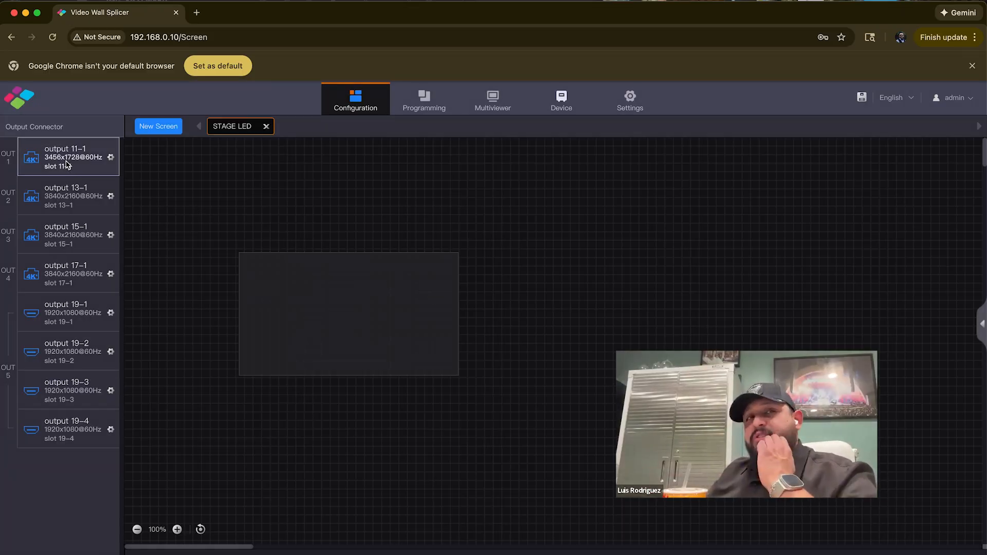
# Consult the processor's rear-panel image, then place output 11-1 in the STAGE LED screen and save the screen
pyautogui.moveTo(0, 24); pyautogui.dragTo(185, 1)
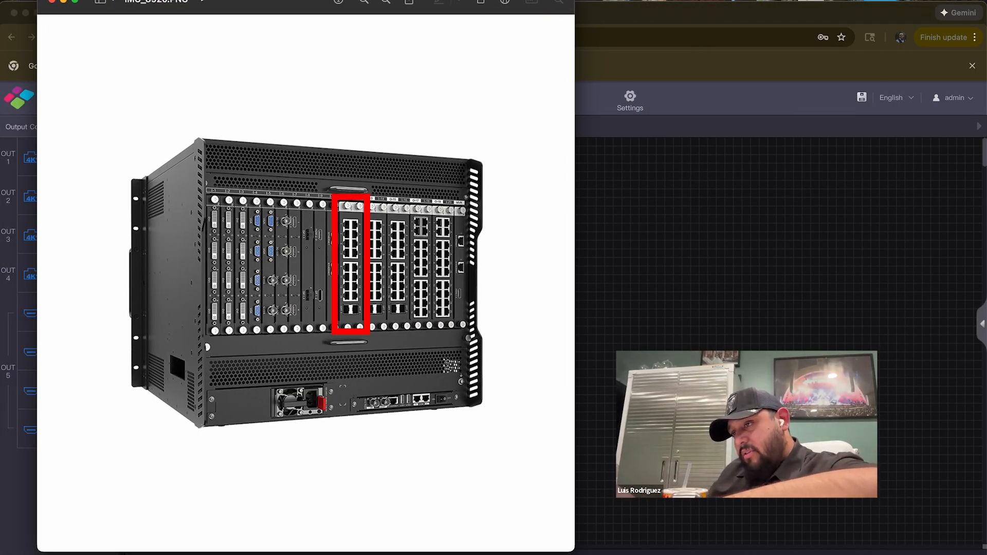
pyautogui.moveTo(185, 1); pyautogui.dragTo(0, 7)
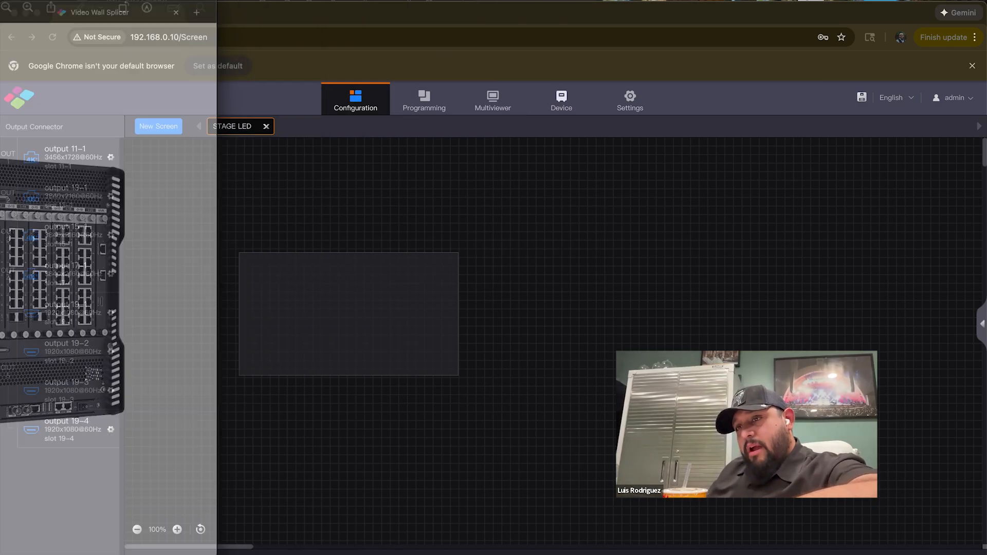
pyautogui.click(72, 153)
pyautogui.moveTo(63, 167); pyautogui.dragTo(256, 270)
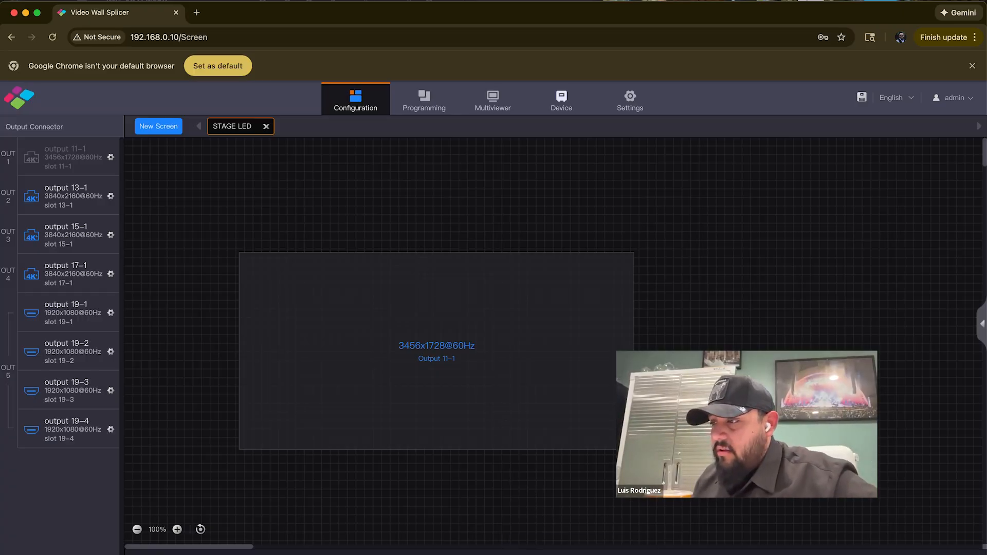
pyautogui.click(578, 552)
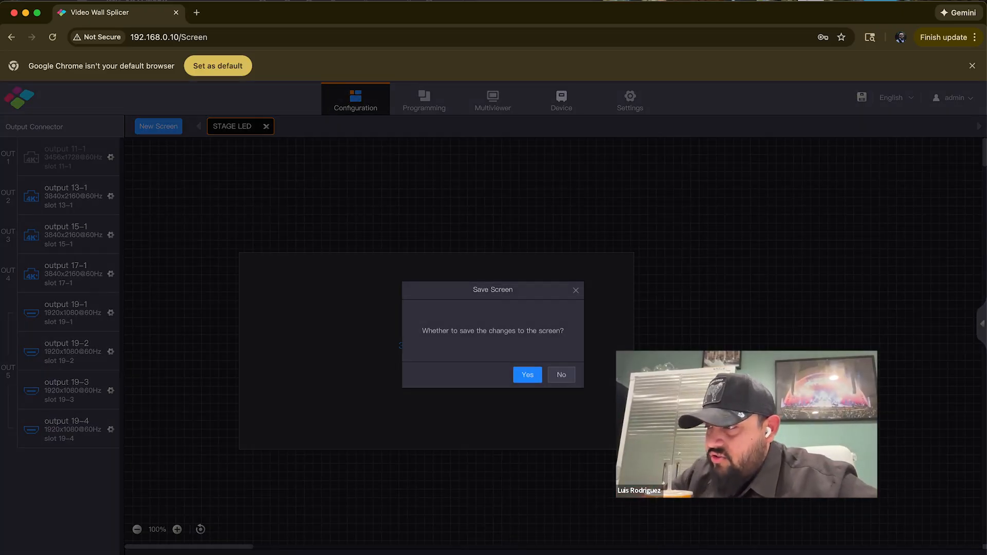
pyautogui.click(527, 375)
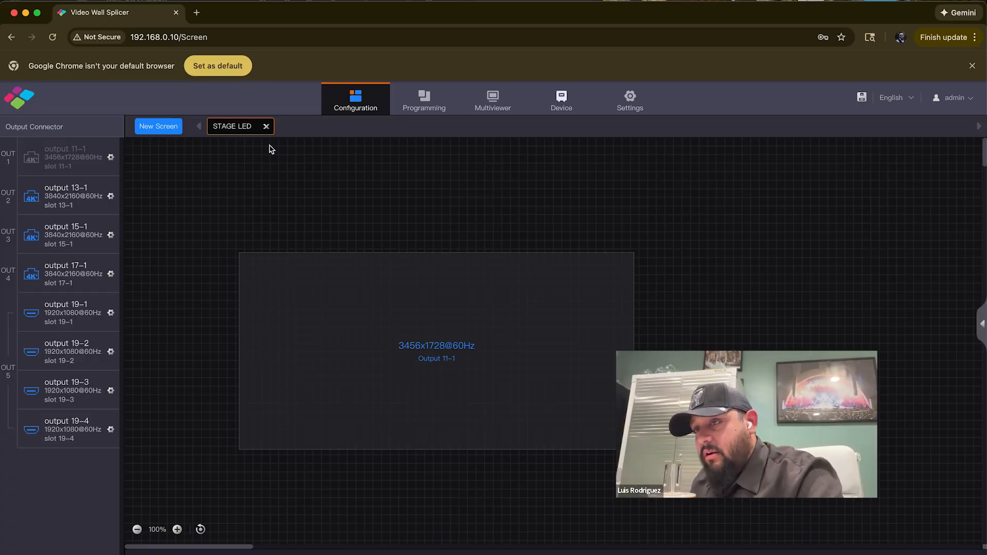
# Create another new screen named Projector Left with 1 row and 1 column
pyautogui.click(169, 130)
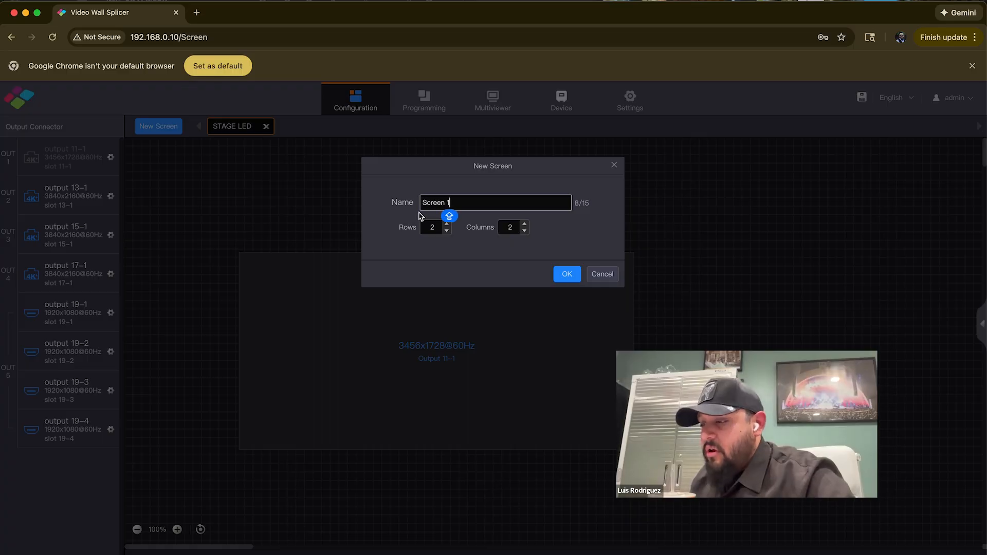
pyautogui.tripleClick(446, 209)
pyautogui.write('PRO')
pyautogui.press('BackSpace')
pyautogui.press('BackSpace')
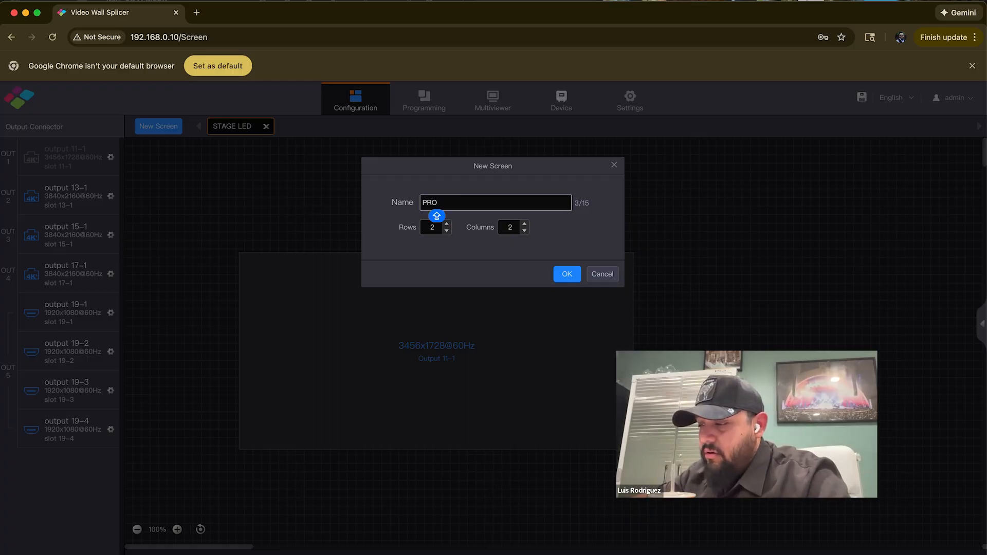
pyautogui.write('rojector Le')
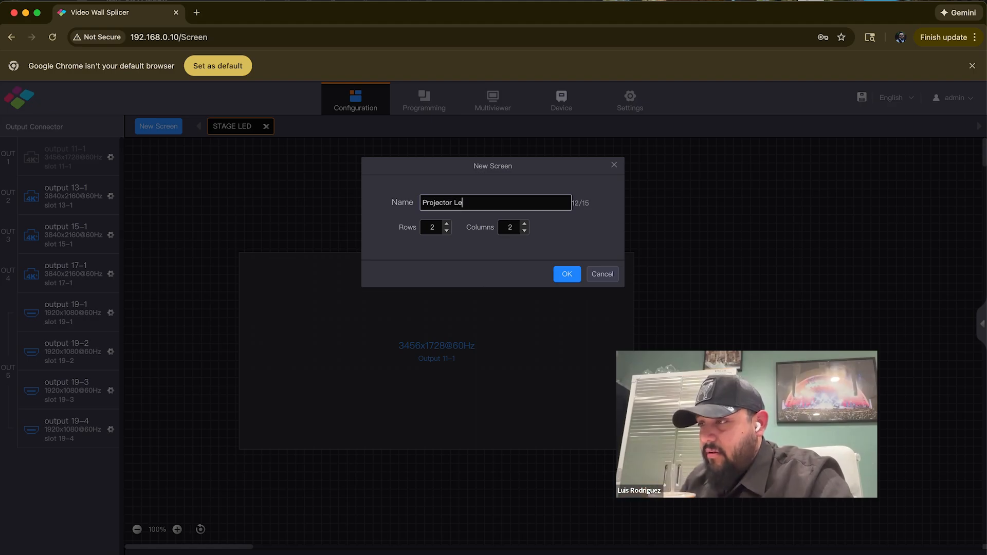
pyautogui.write('ft')
pyautogui.click(446, 230)
pyautogui.click(525, 231)
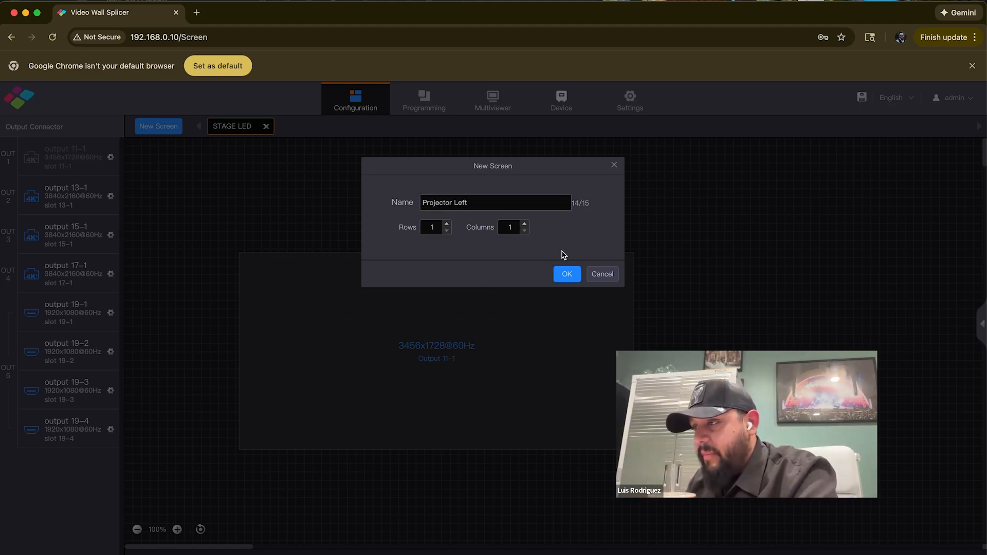
pyautogui.click(566, 274)
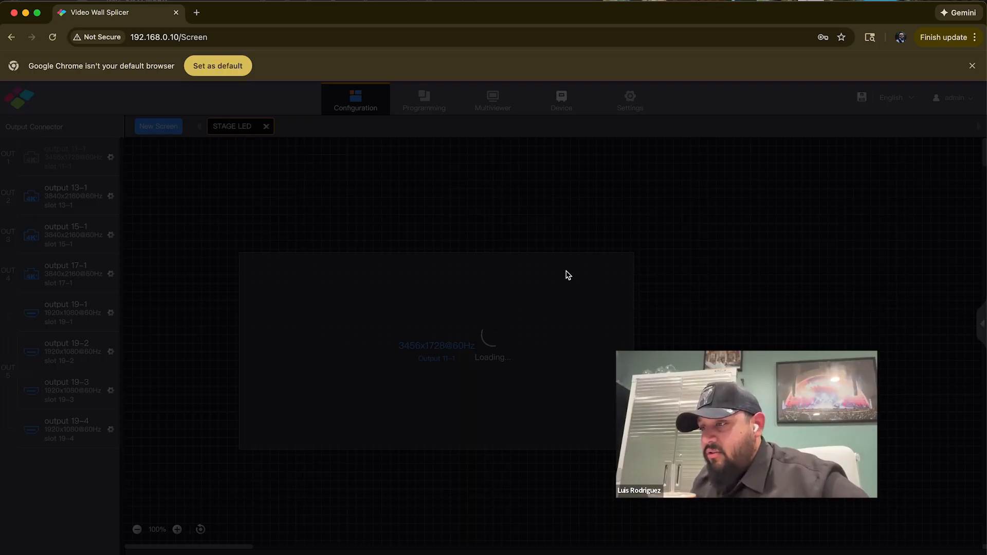